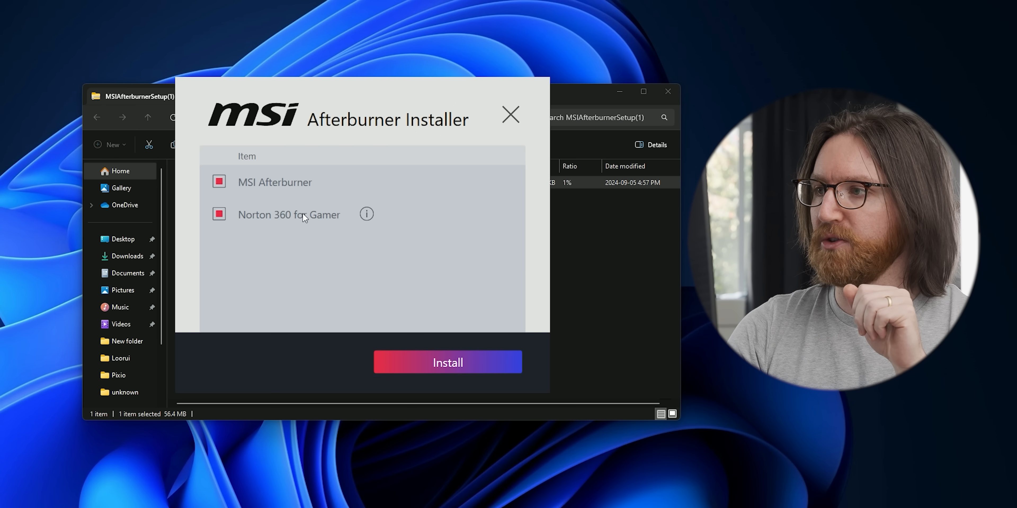
Install MSI Afterburner in the default location with RivaTuner Statistics Server kept selected.
click(619, 92)
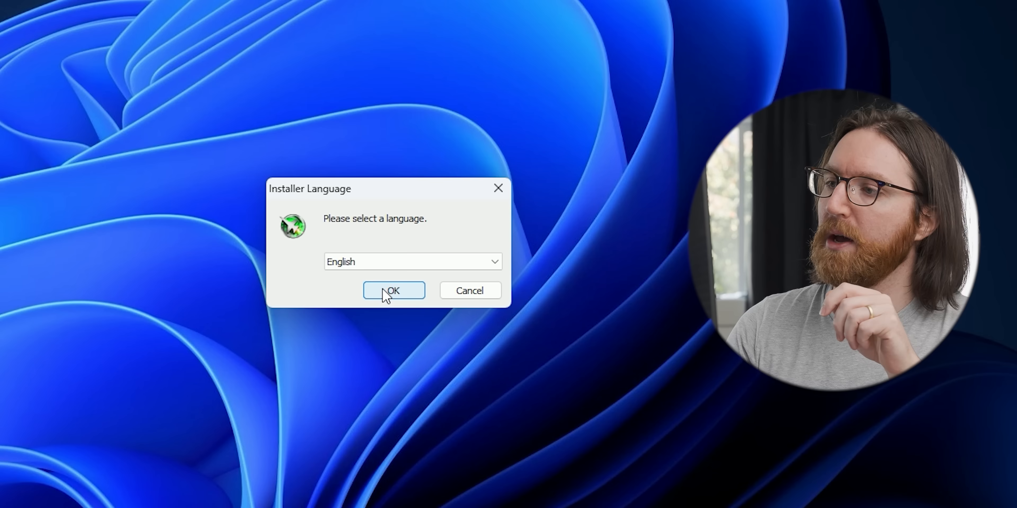
click(387, 292)
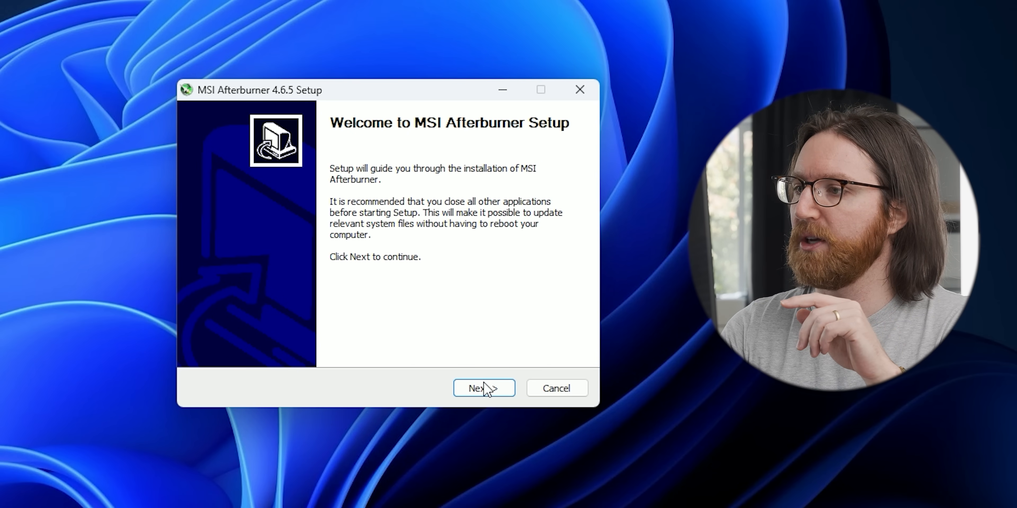
click(487, 389)
click(236, 333)
click(473, 389)
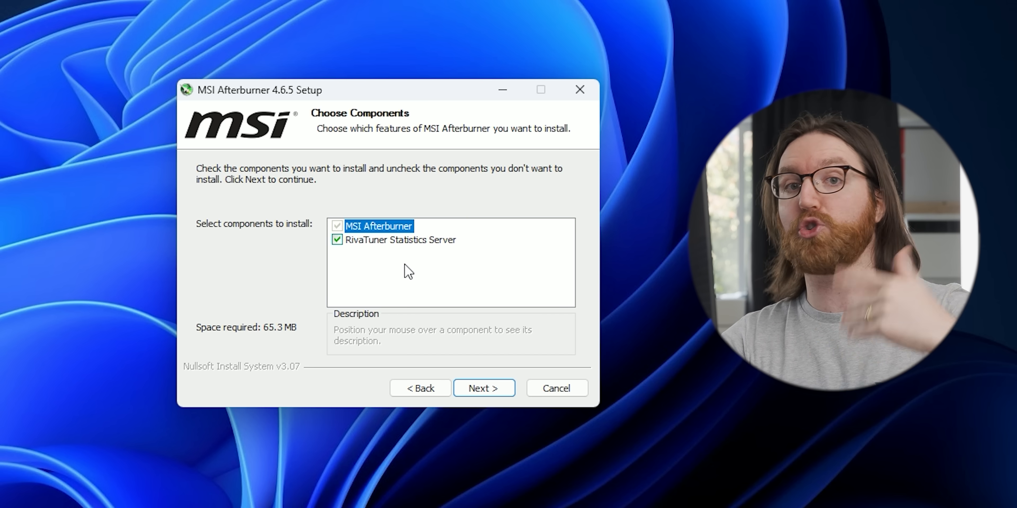
click(478, 381)
click(477, 391)
click(477, 391)
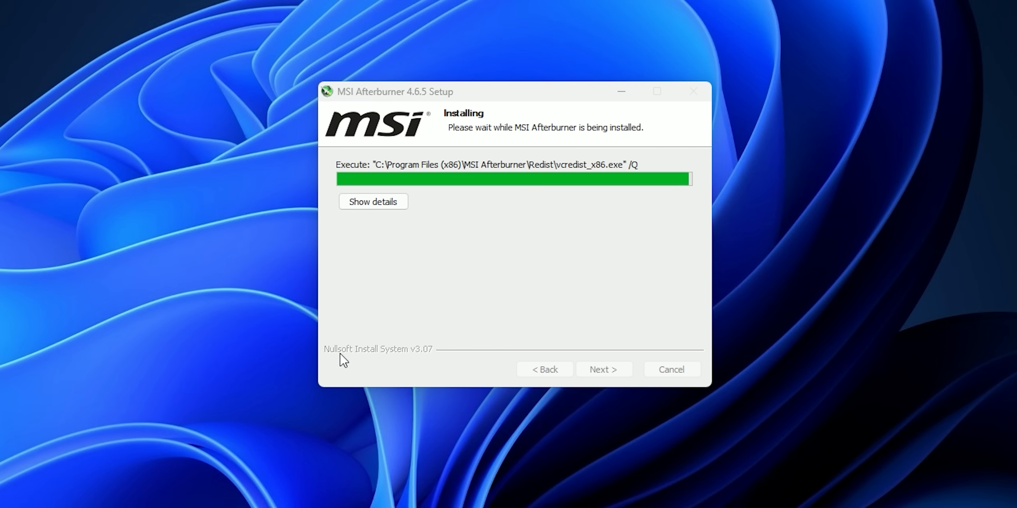
Accept the RivaTuner Statistics Server license and install it.
click(584, 367)
drag(483, 91, 484, 83)
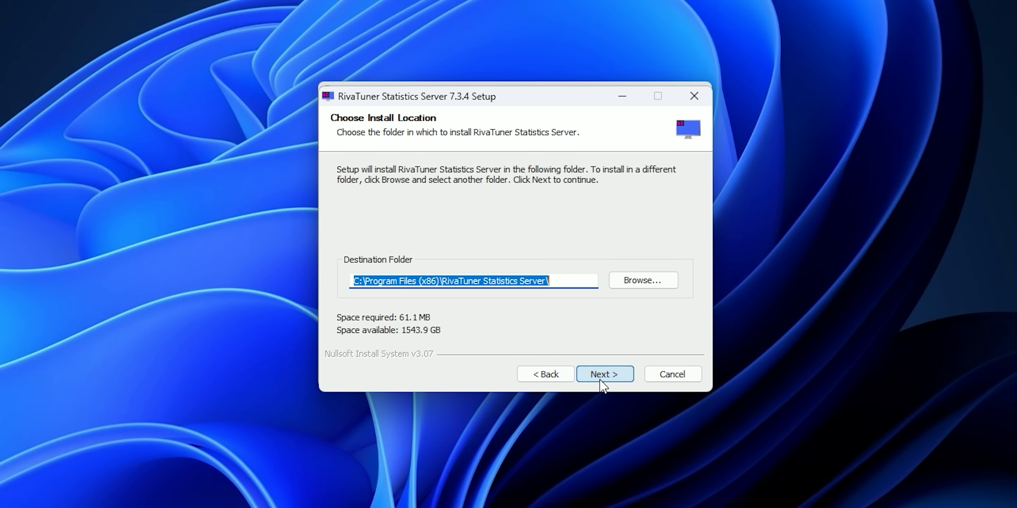
click(602, 380)
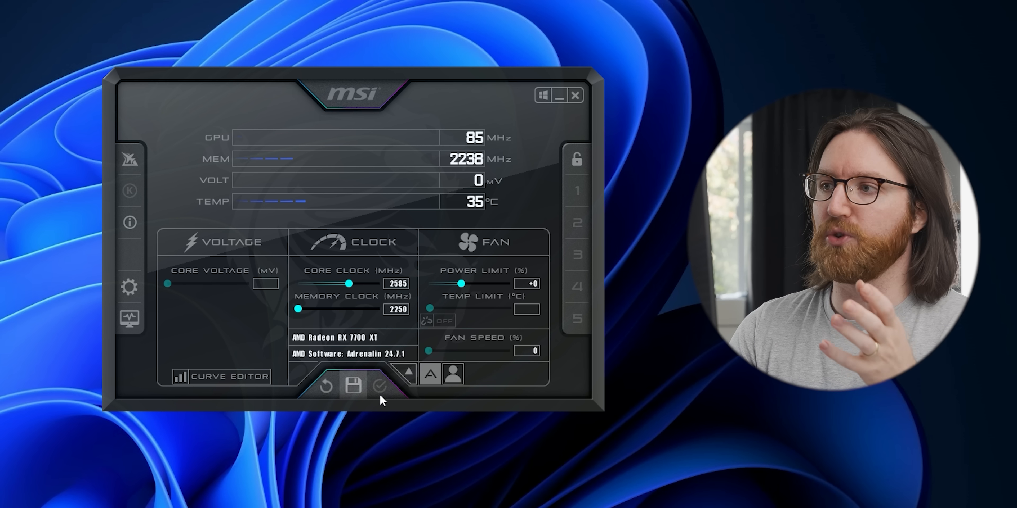
Reposition the Afterburner window and its properties dialog so all General settings are visible.
mouse_move(356, 88)
mouse_down()
mouse_move(294, 119)
mouse_move(361, 101)
mouse_up()
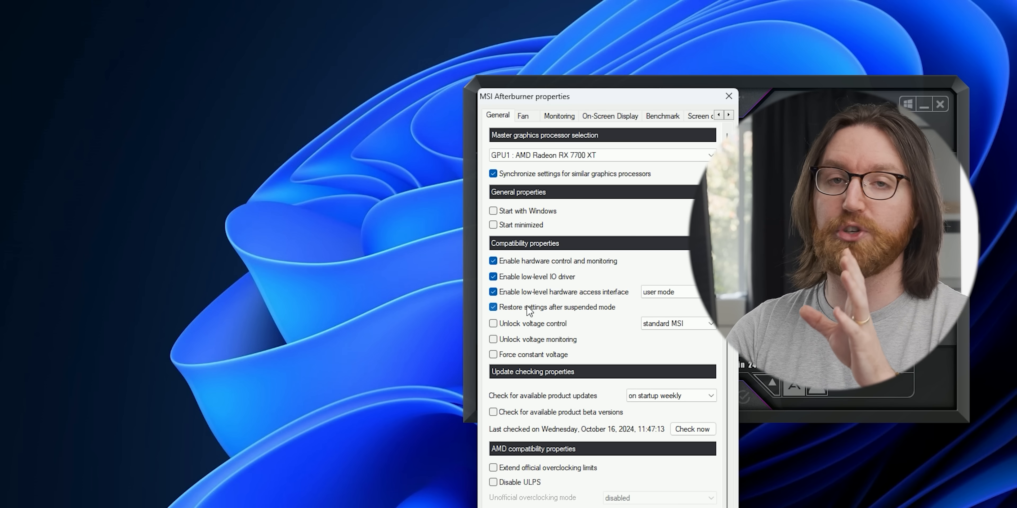
drag(557, 98, 242, 26)
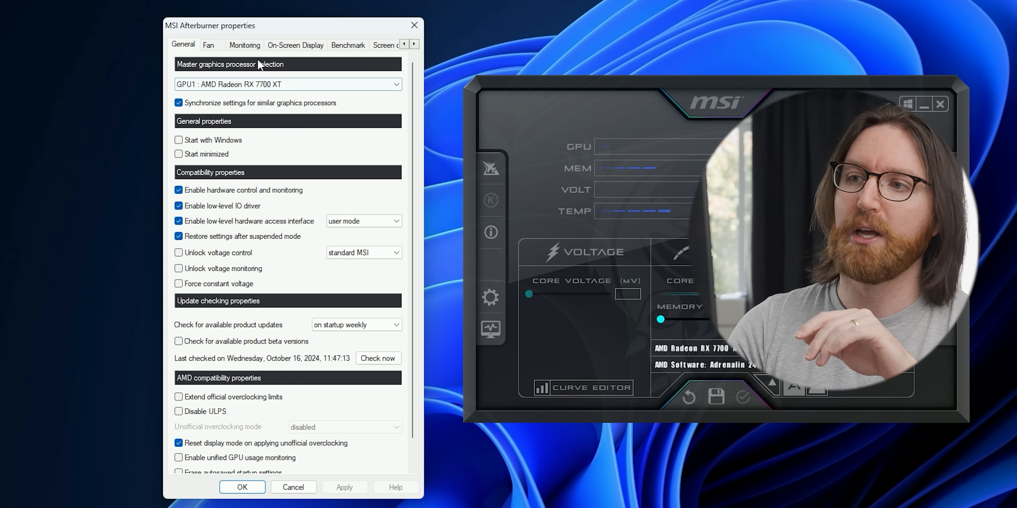
Switch the Afterburner properties to the Monitoring tab and arrange the dialog.
click(244, 45)
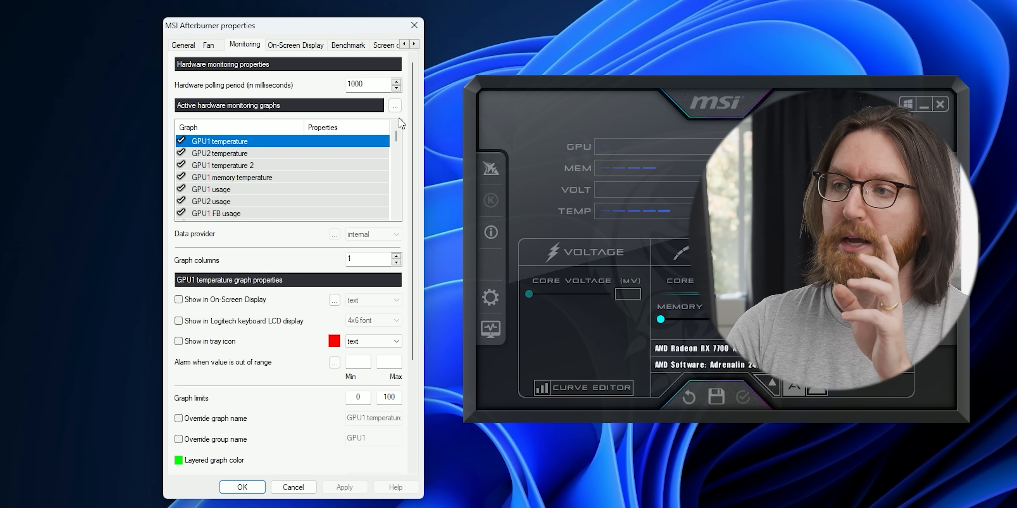
drag(395, 131, 399, 148)
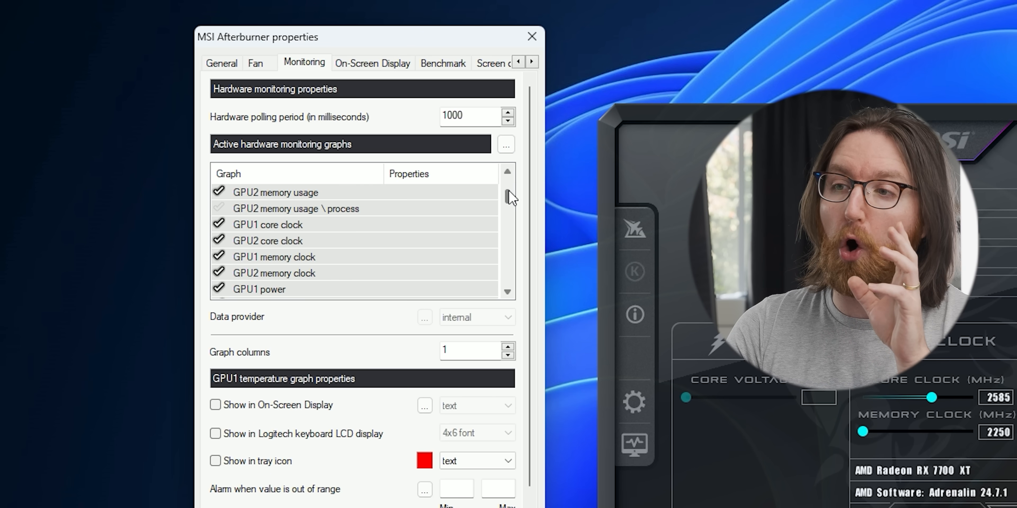
drag(513, 202, 573, 281)
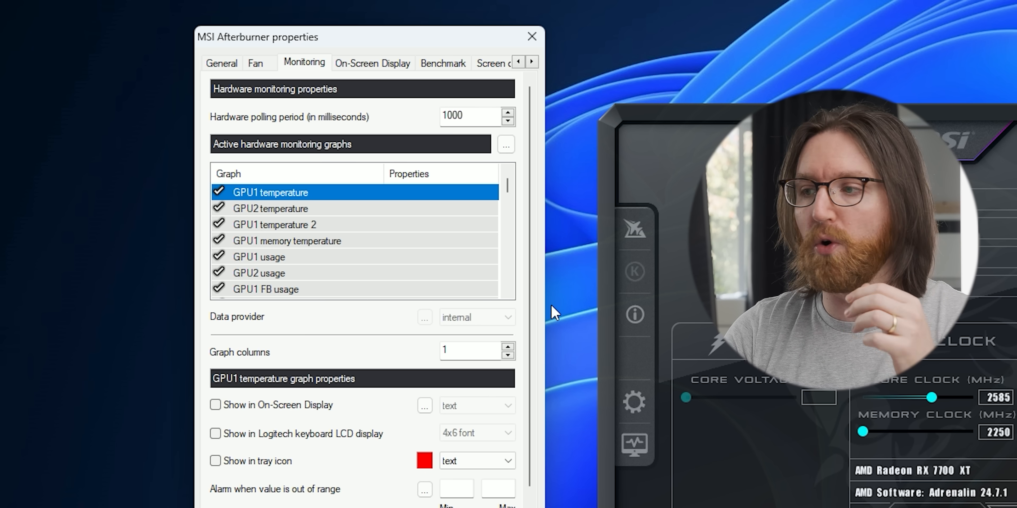
drag(360, 43, 339, 39)
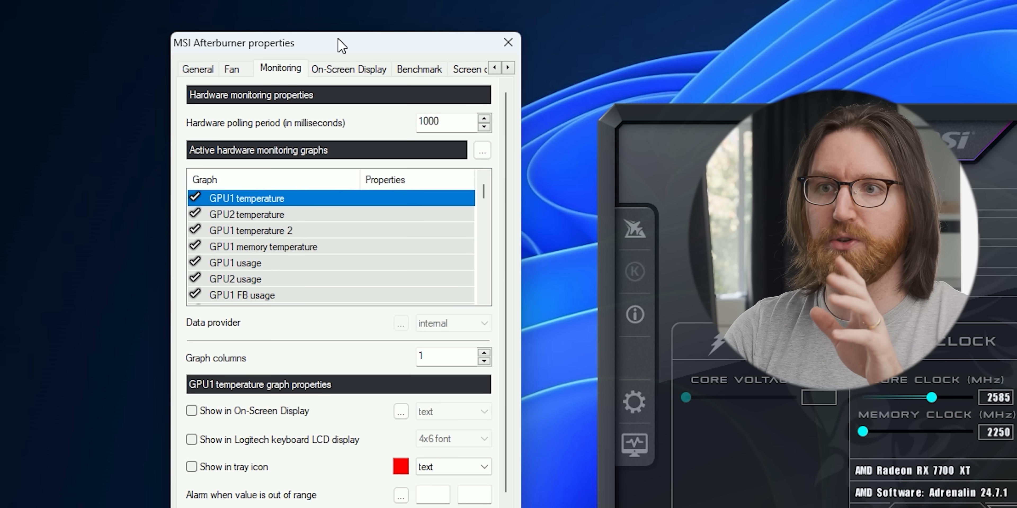
mouse_move(251, 208)
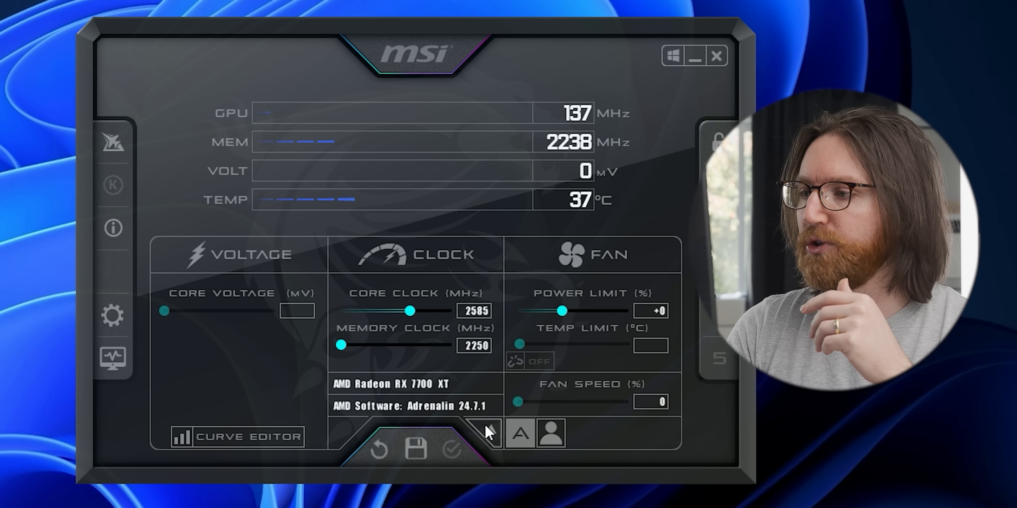
Check the detected graphics cards, reopen Monitoring settings fully in view, and select GPU1 temperature.
click(496, 427)
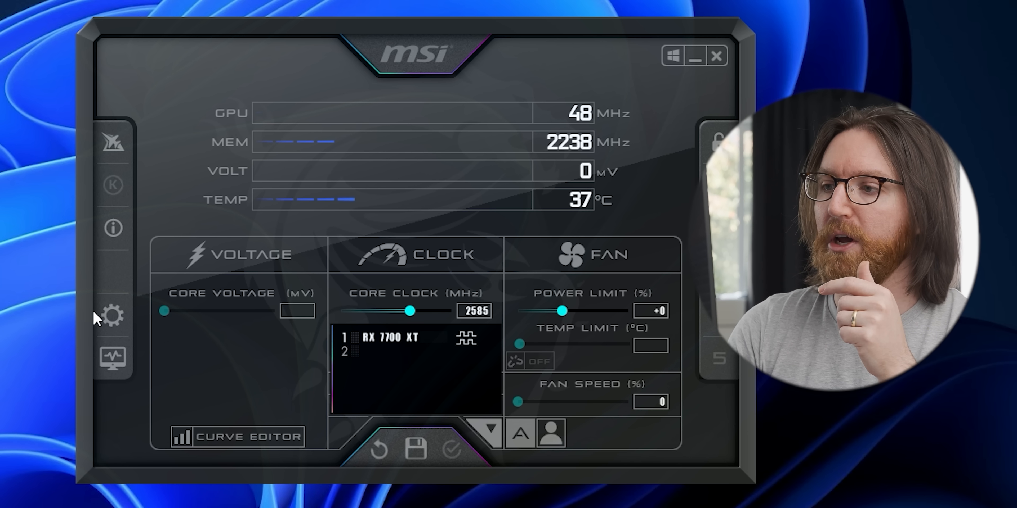
click(112, 315)
click(205, 71)
drag(249, 50, 0, 0)
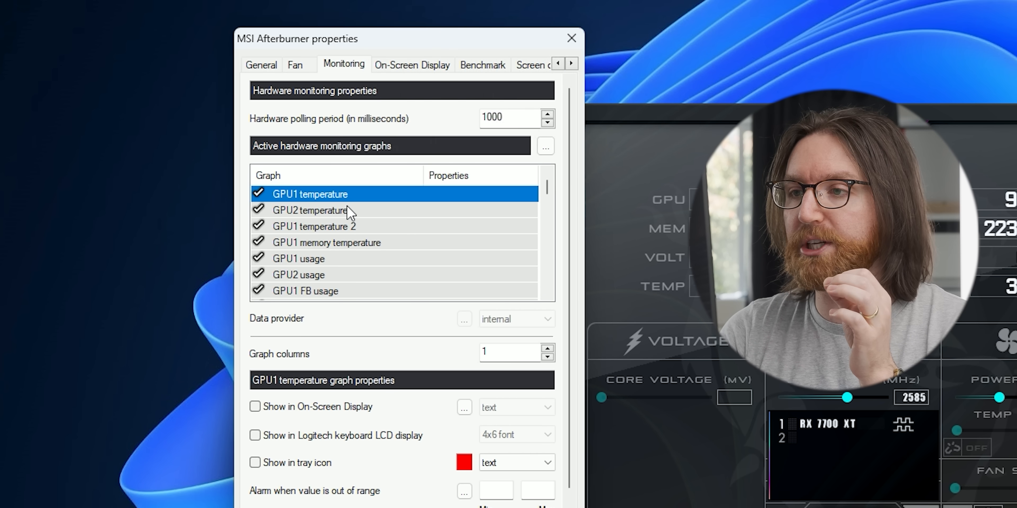
click(305, 406)
Show GPU1 temperature in the on-screen display and select the GPU1 memory usage graph.
click(358, 244)
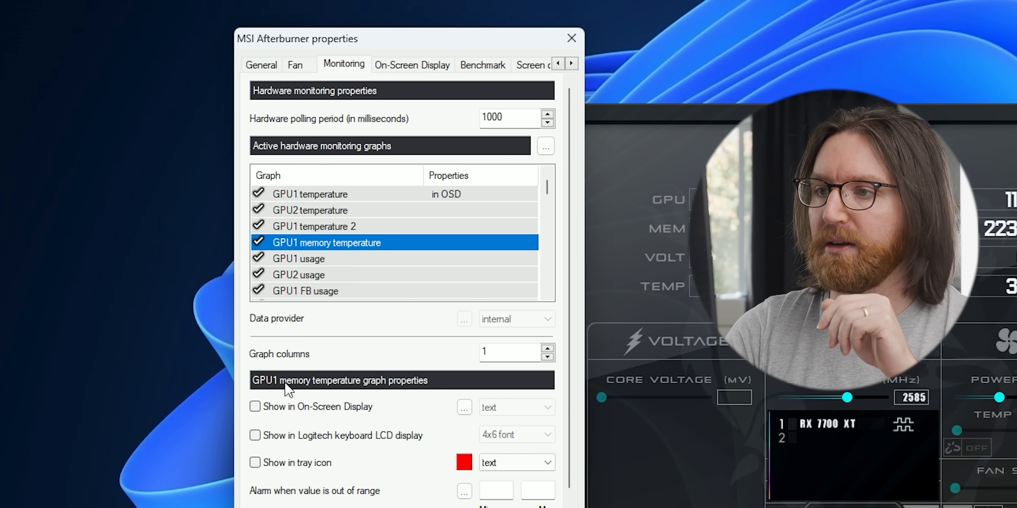
click(312, 258)
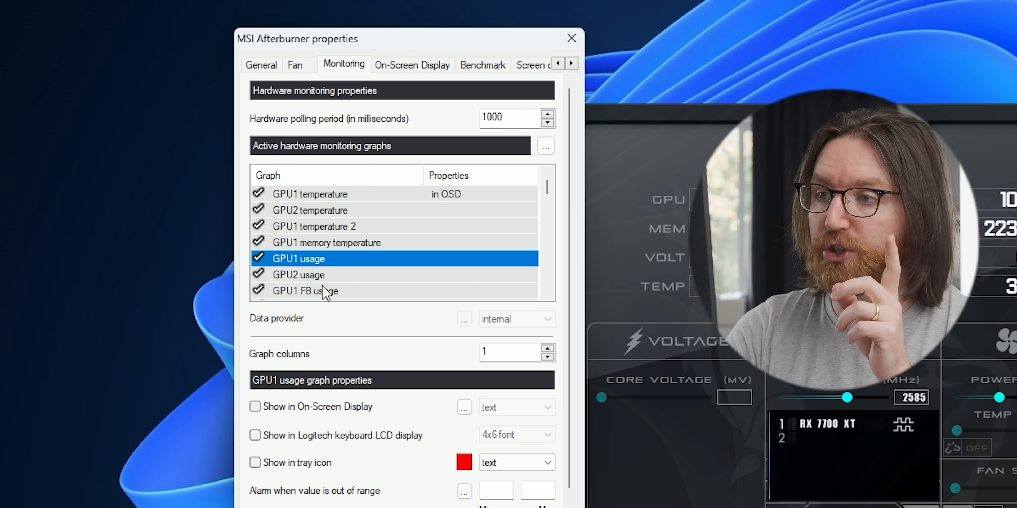
scroll(322, 284, down, 2)
click(314, 209)
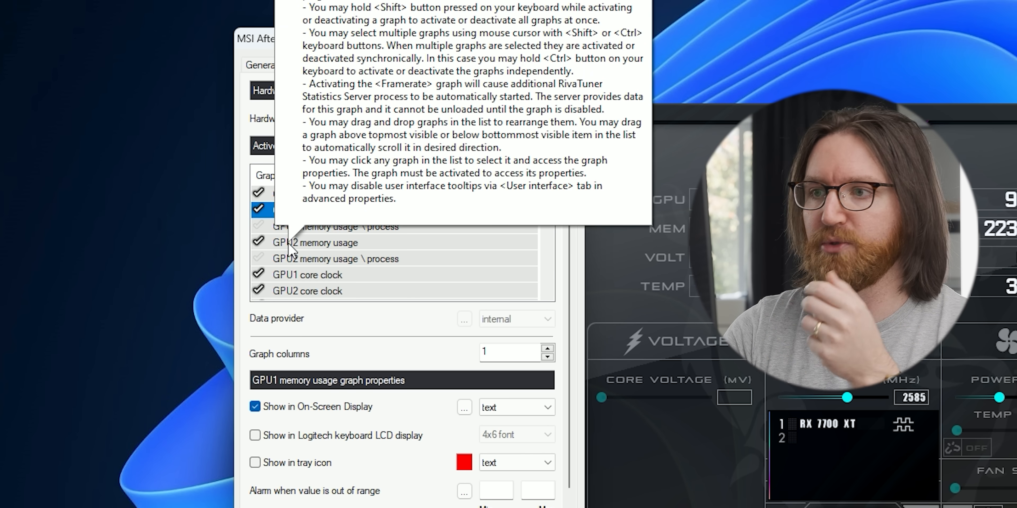
Enable on-screen display for GPU1 core clock, GPU1 memory clock and GPU1 power.
click(338, 274)
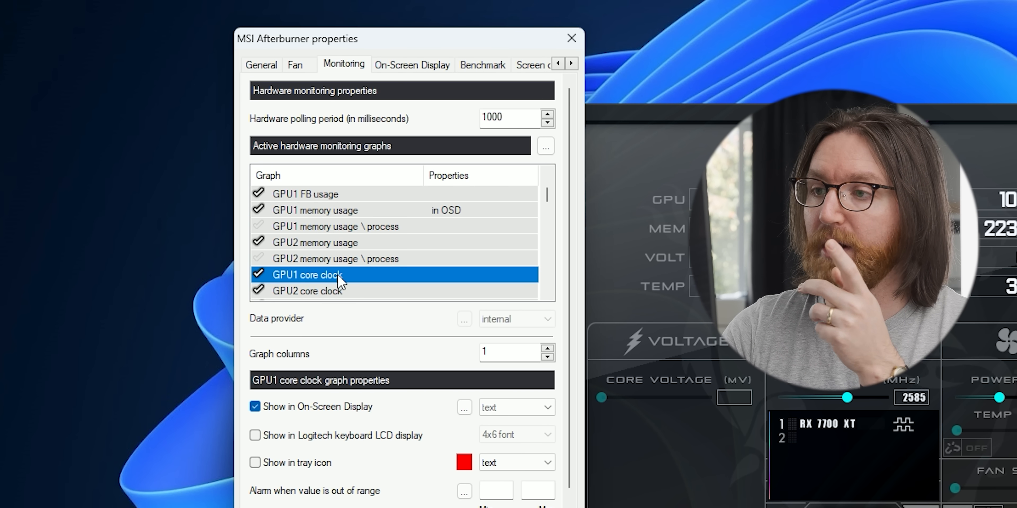
click(321, 406)
scroll(360, 236, down, 1)
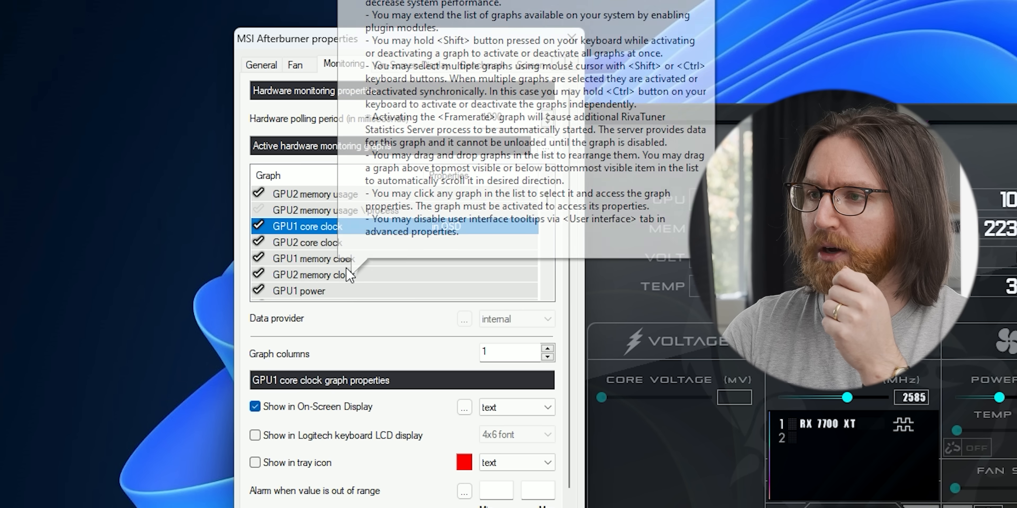
click(343, 259)
click(322, 407)
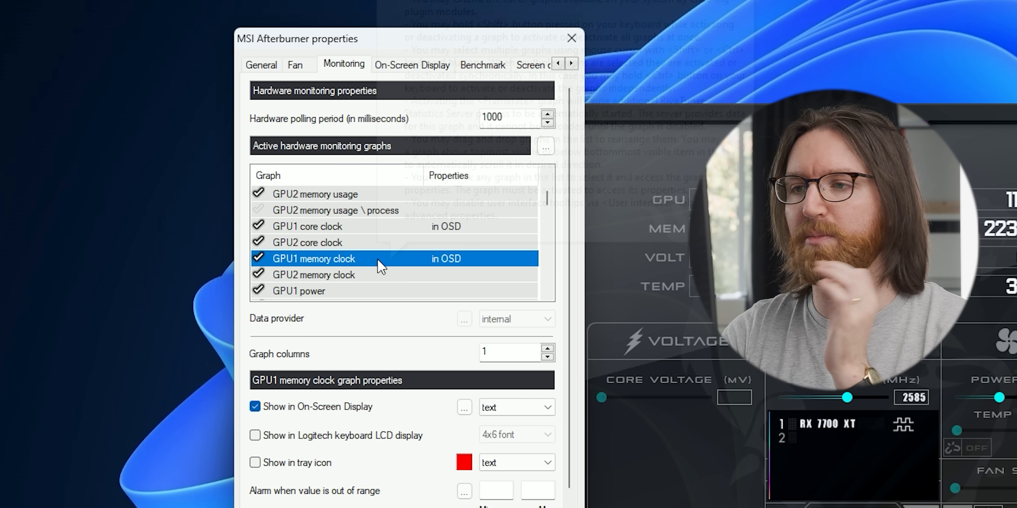
scroll(377, 264, down, 1)
click(322, 243)
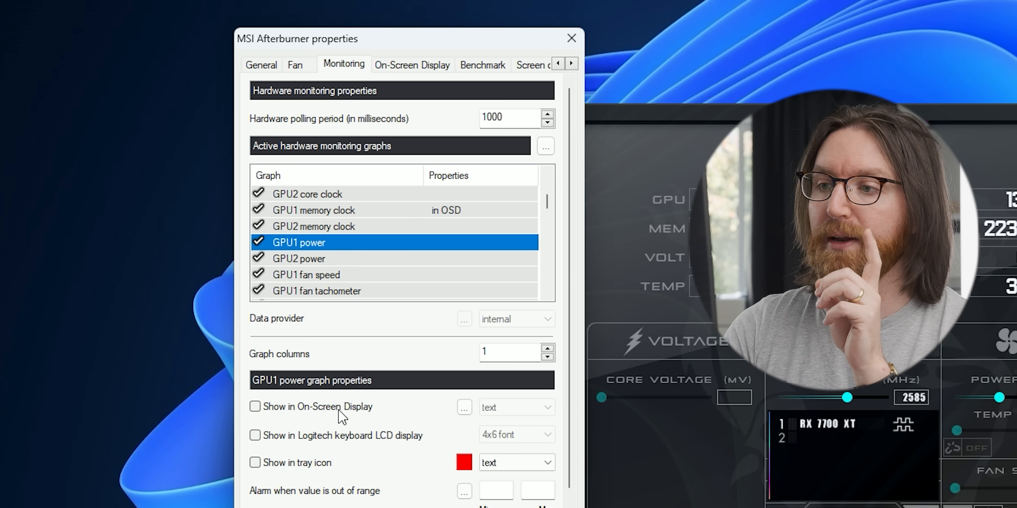
click(340, 407)
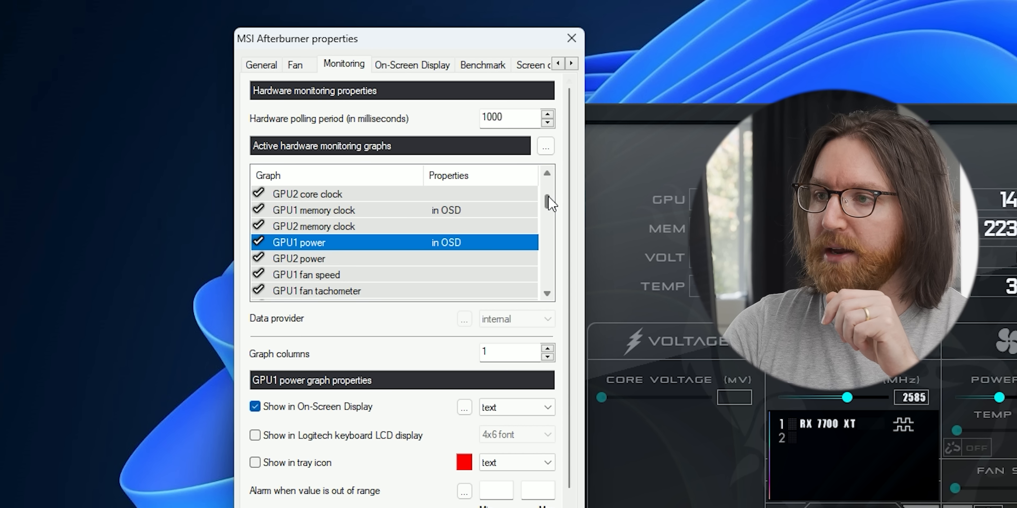
scroll(550, 202, down, 3)
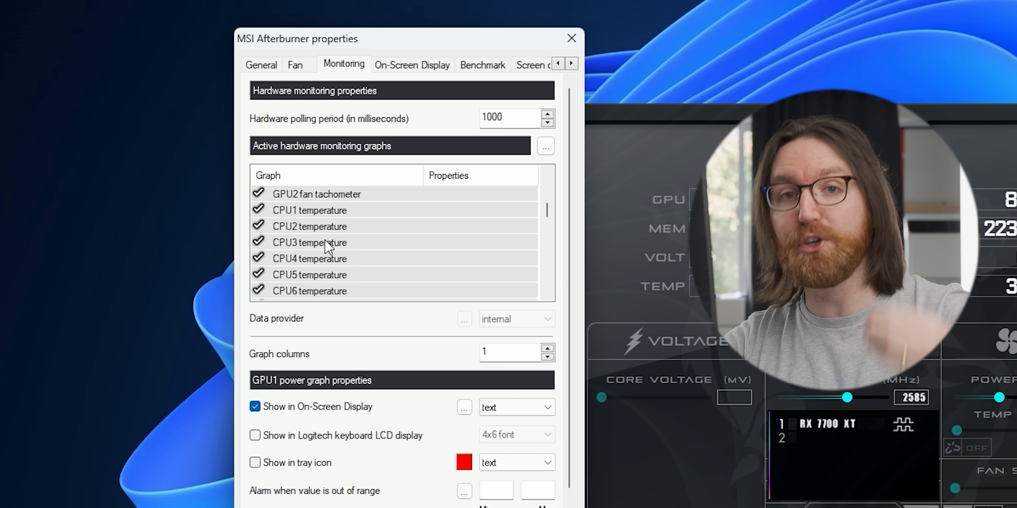
Show CPU temperature and overall CPU usage in the on-screen display.
scroll(550, 215, down, 1)
scroll(549, 215, down, 1)
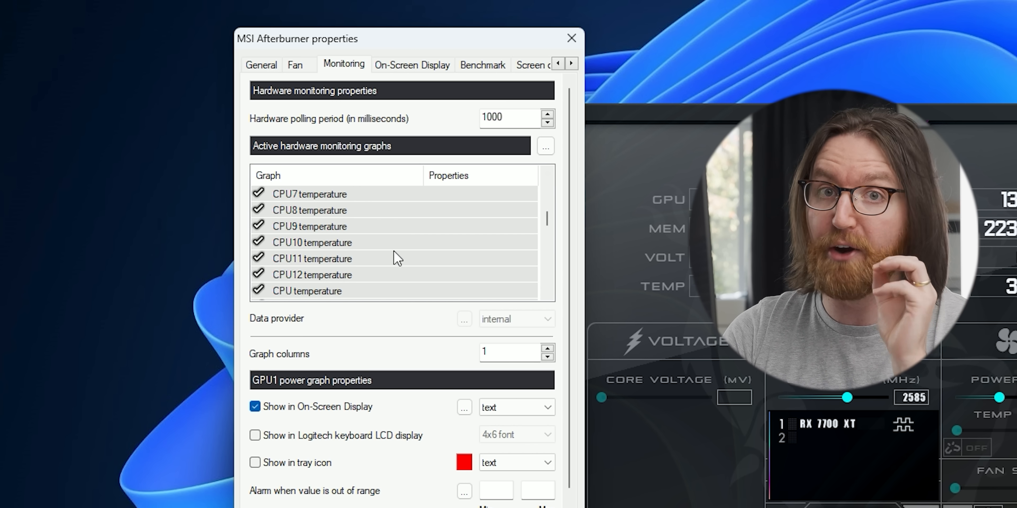
click(316, 292)
click(296, 406)
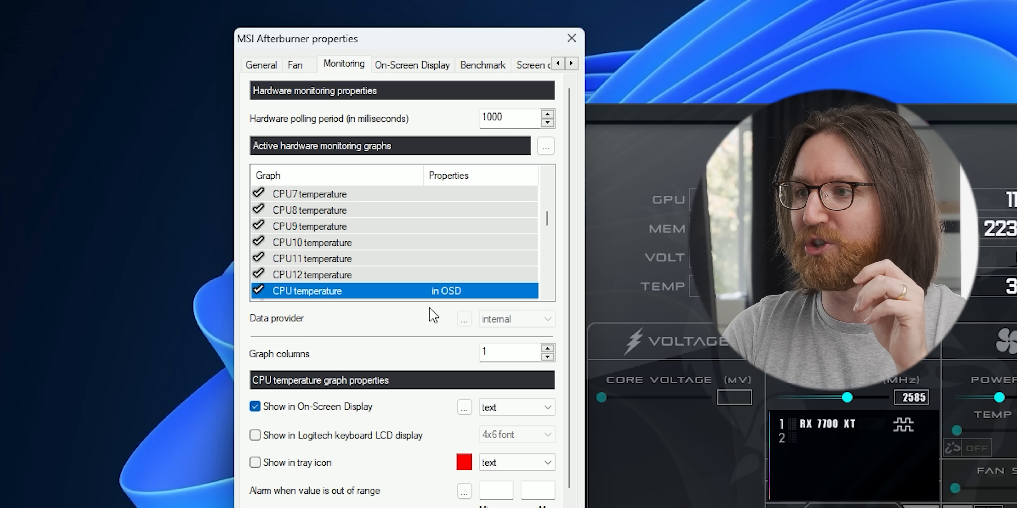
scroll(543, 223, down, 1)
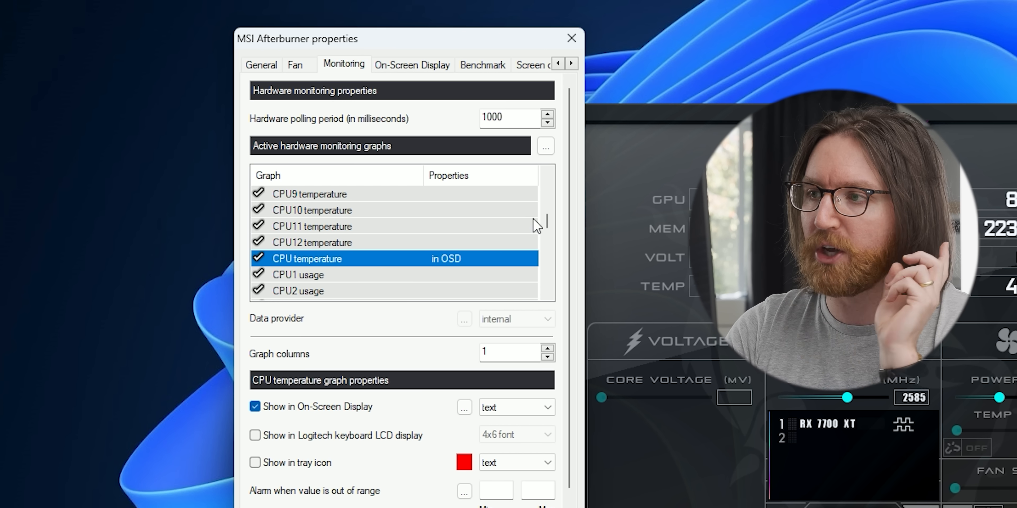
scroll(545, 229, down, 4)
click(395, 275)
click(395, 291)
click(315, 404)
Add CPU clock and RAM usage to the on-screen display, checking the CPU power graph.
scroll(548, 244, down, 2)
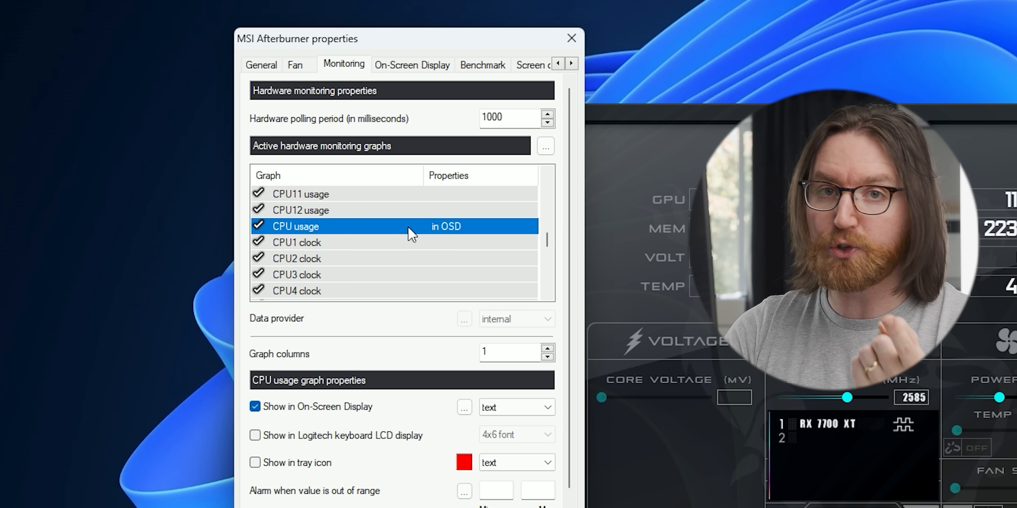
drag(546, 236, 546, 251)
click(393, 243)
click(310, 407)
scroll(414, 273, down, 4)
click(328, 274)
click(329, 258)
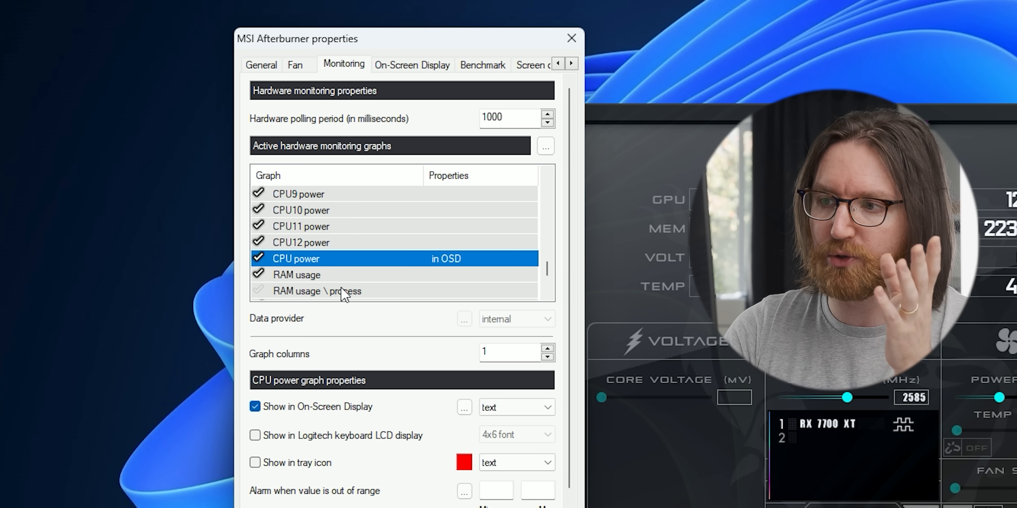
click(307, 276)
click(322, 410)
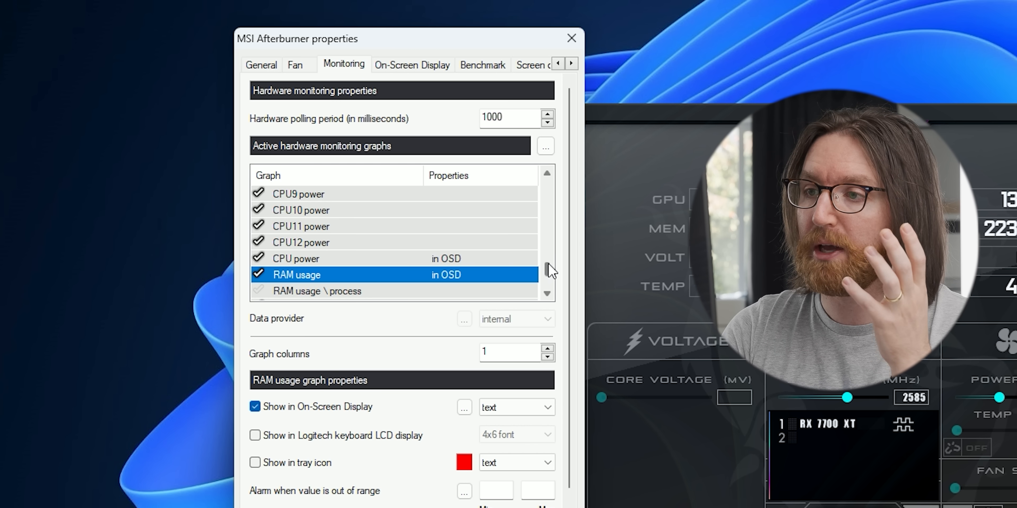
Turn on monitoring of the Framerate graph.
scroll(550, 272, down, 1)
scroll(550, 273, down, 1)
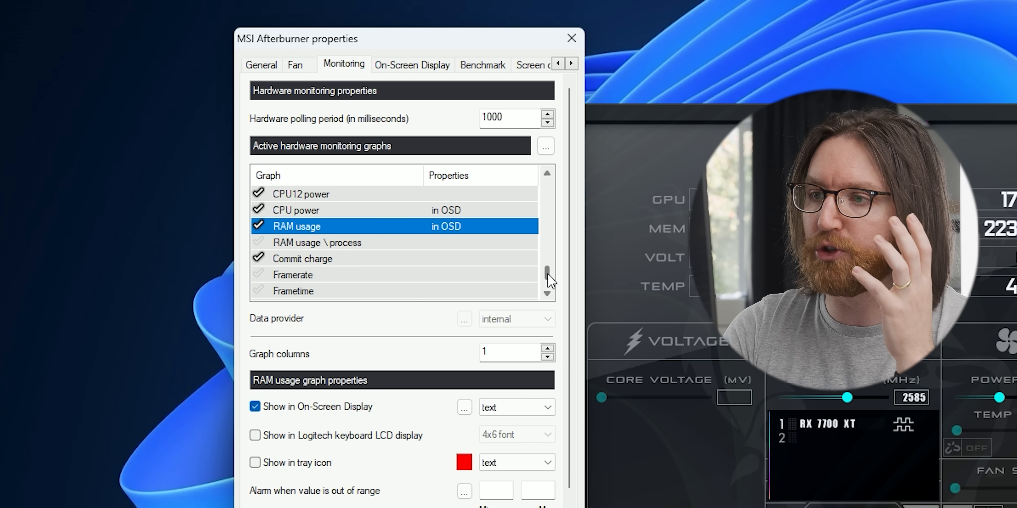
scroll(550, 279, down, 1)
mouse_move(419, 259)
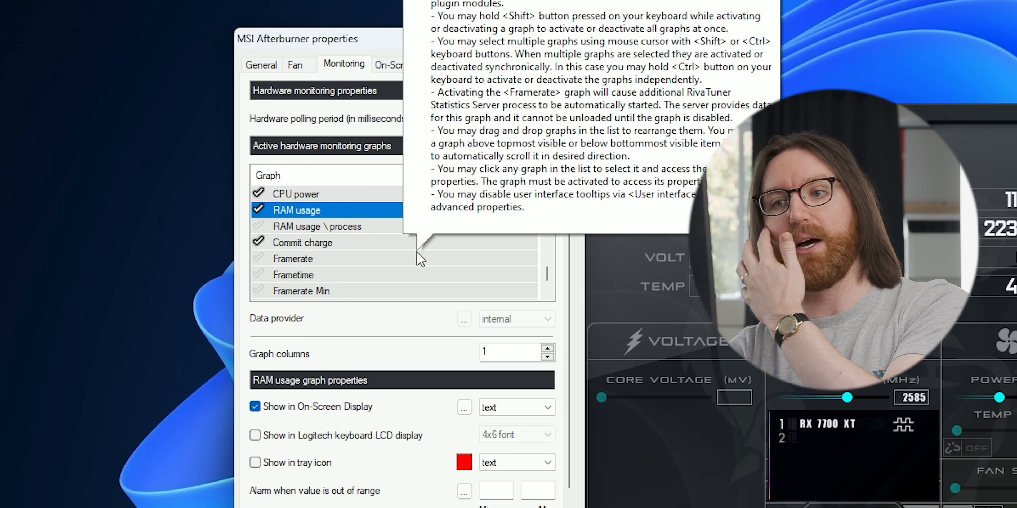
click(259, 260)
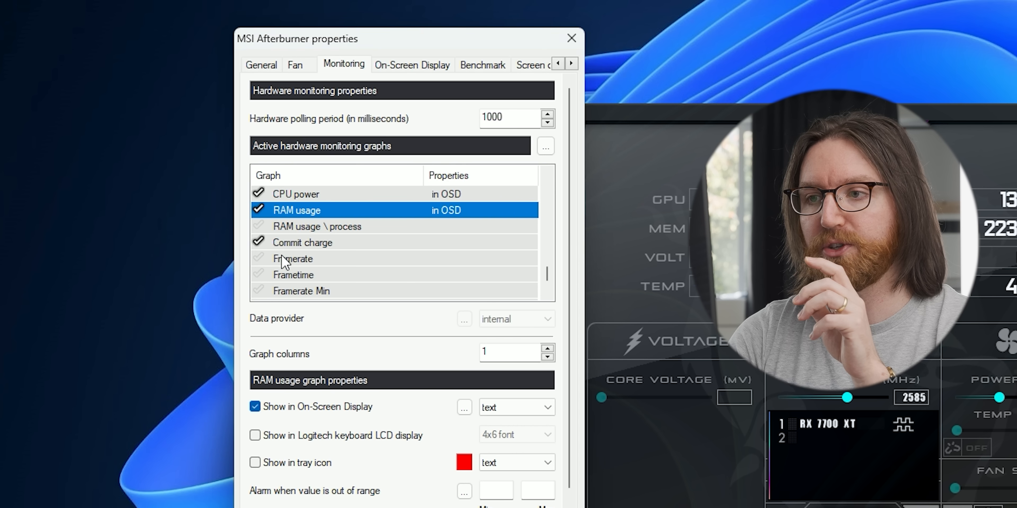
Add Framerate to the on-screen display and enable Frametime shown as an OSD graph.
click(298, 260)
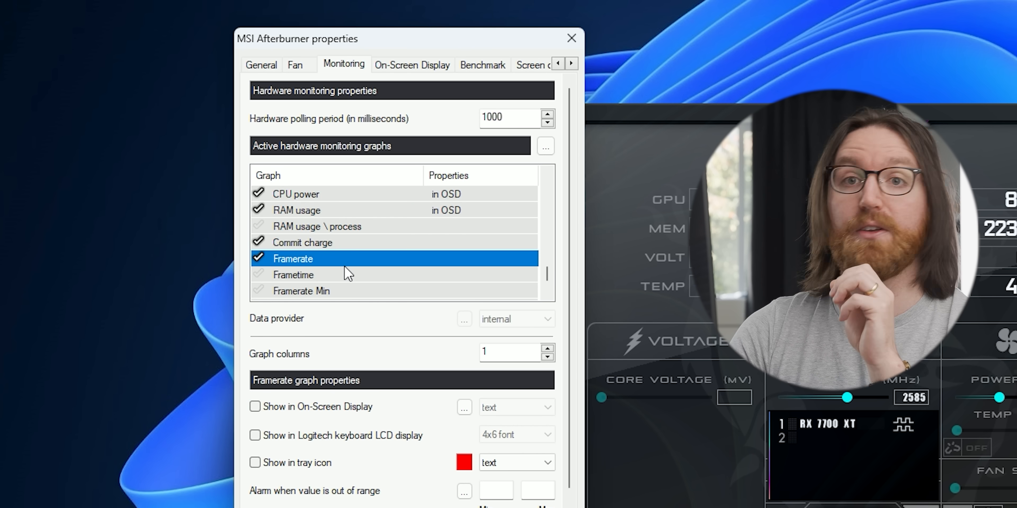
click(281, 410)
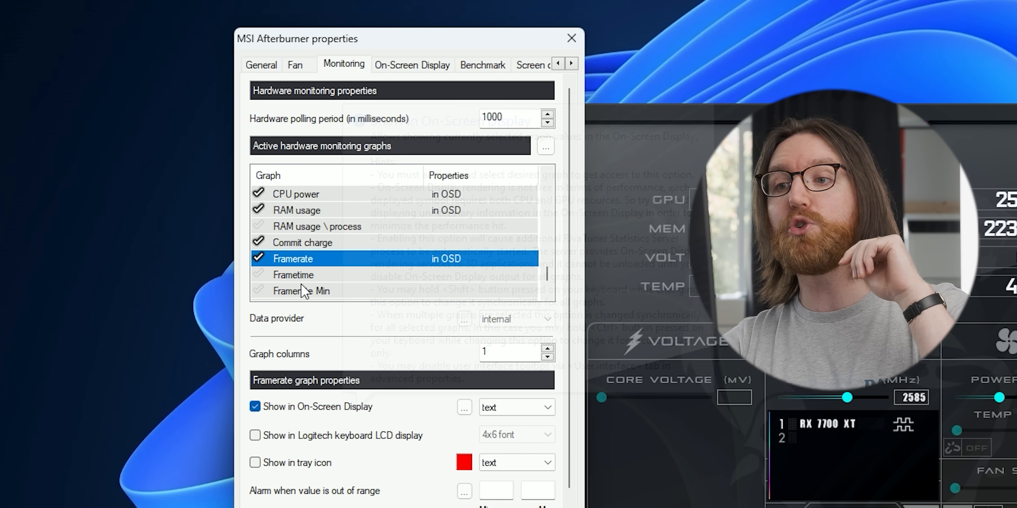
click(302, 276)
click(258, 275)
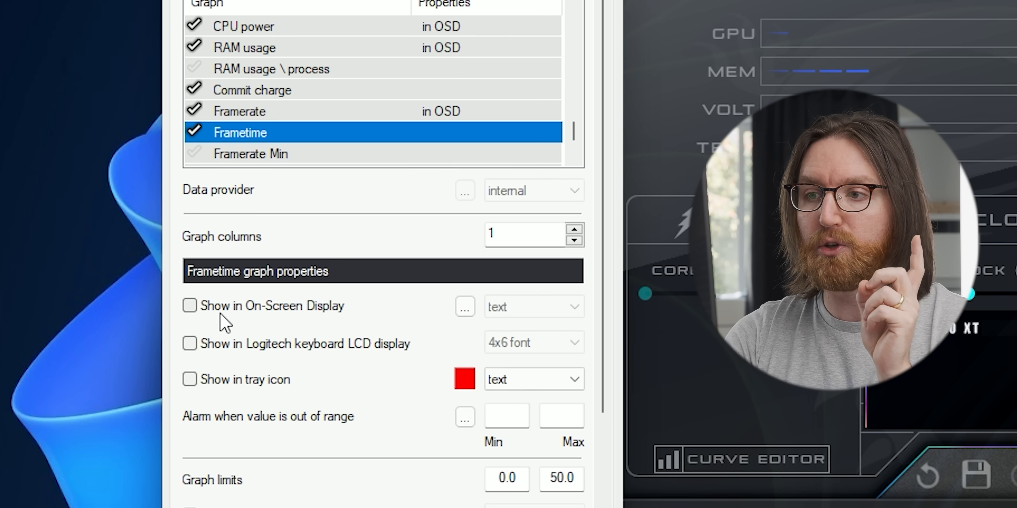
click(255, 406)
click(521, 310)
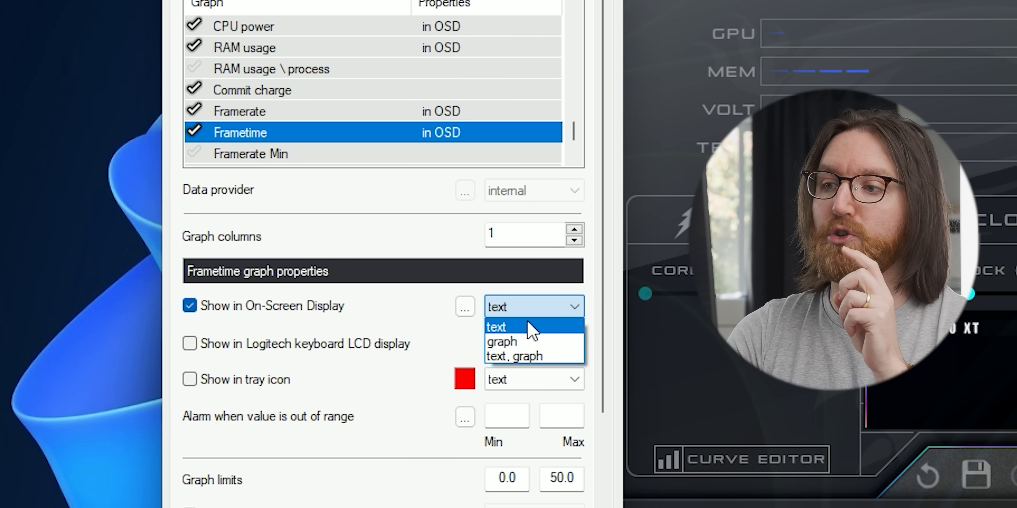
click(530, 343)
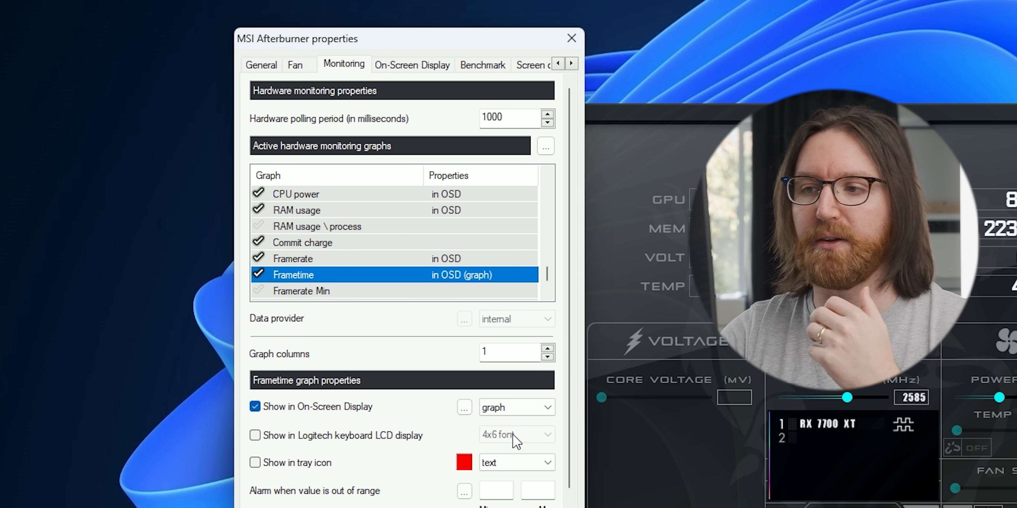
Apply the monitoring settings.
mouse_move(489, 282)
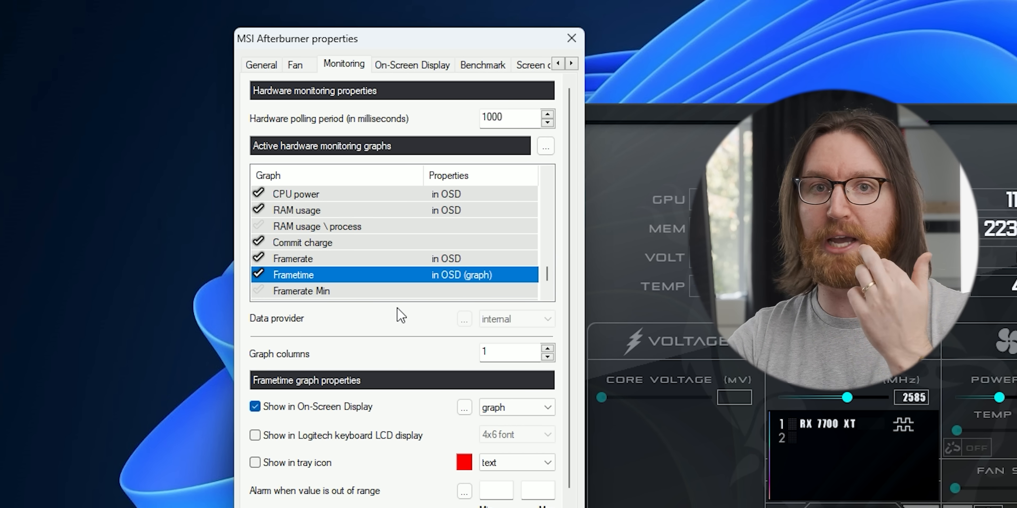
mouse_move(410, 277)
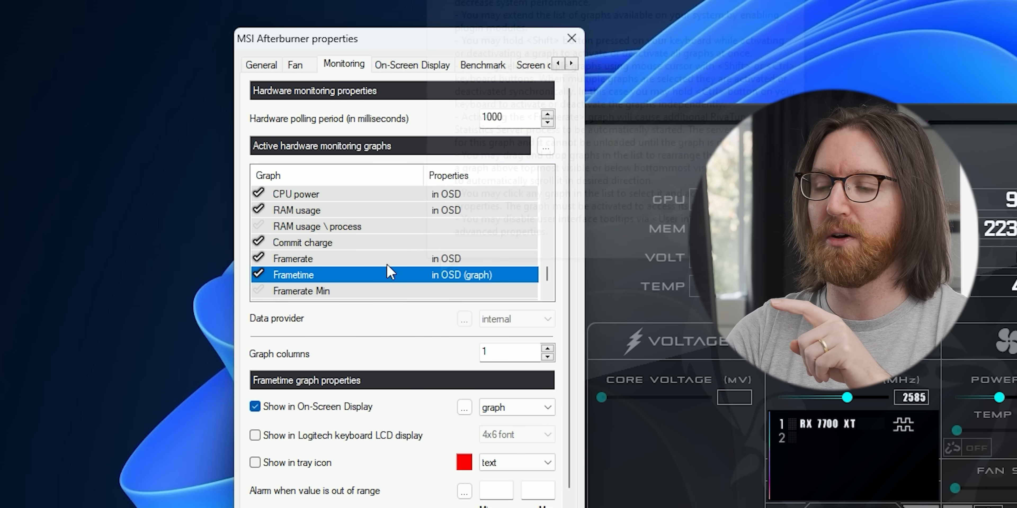
scroll(547, 276, down, 1)
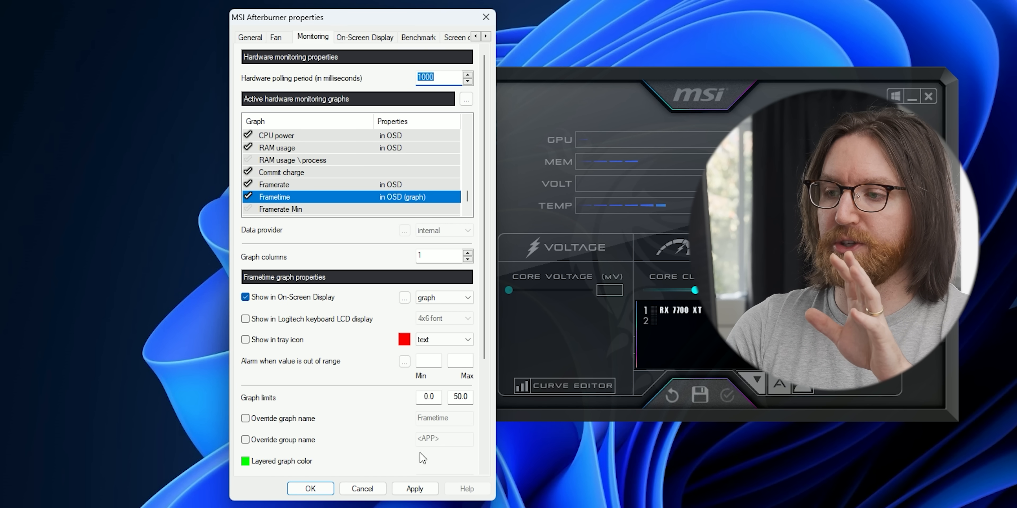
click(413, 488)
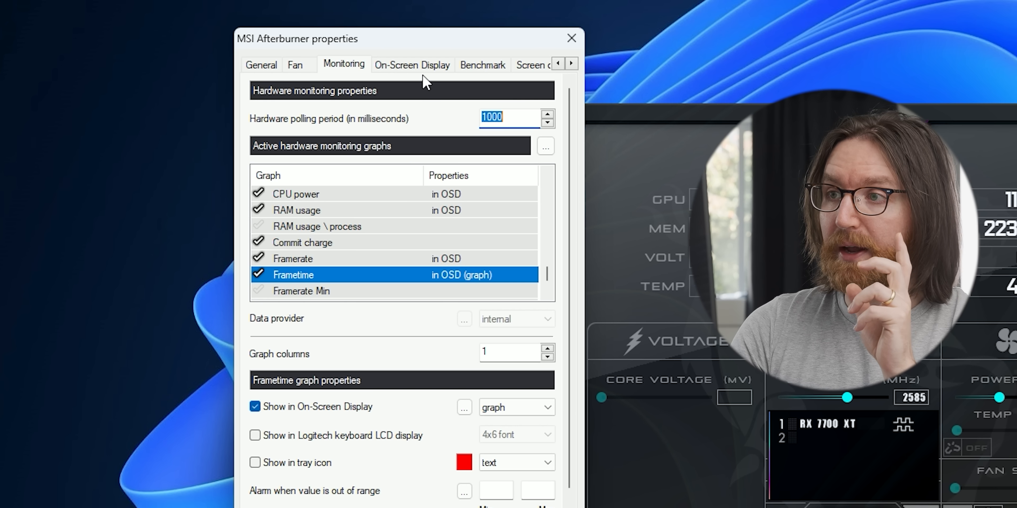
Assign Backspace as the Toggle On-Screen Display hotkey on the On-Screen Display tab.
click(370, 39)
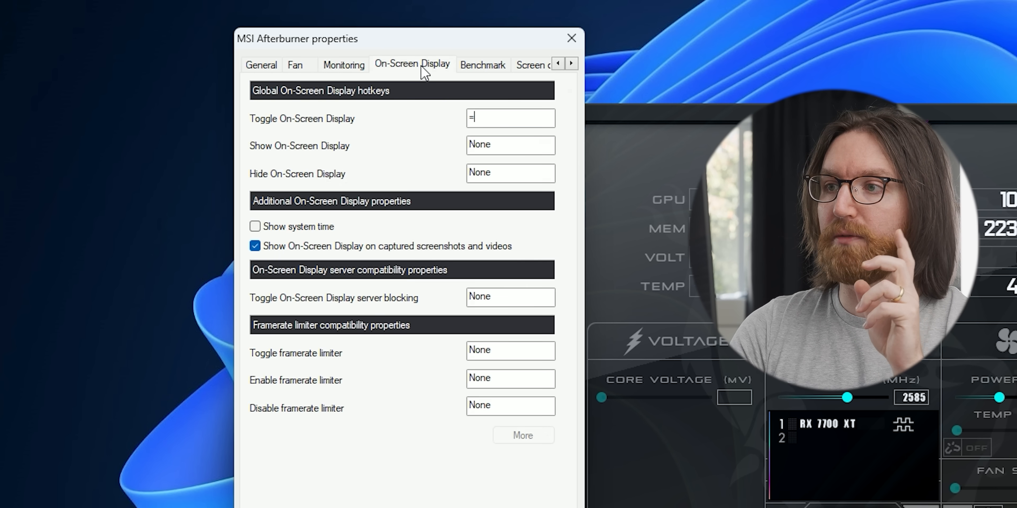
key(BackSpace)
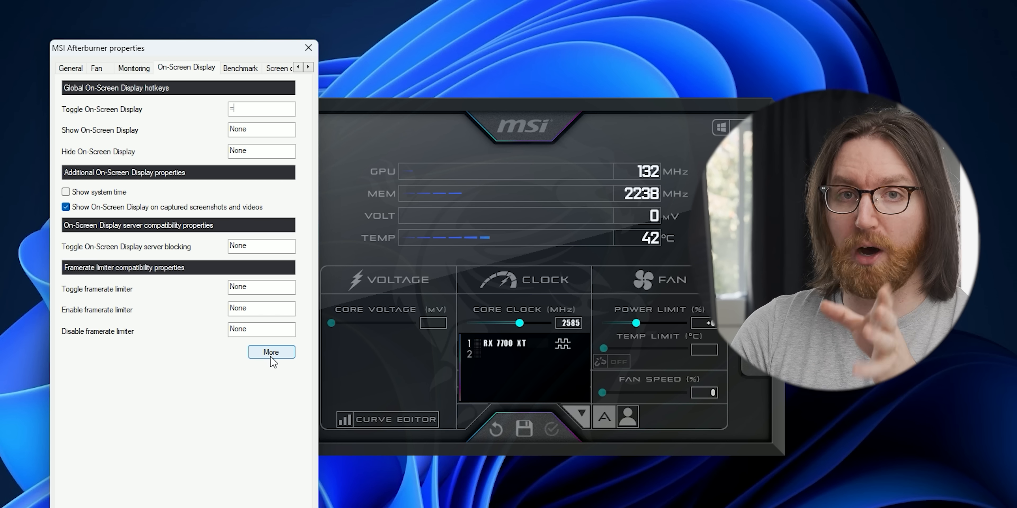
Open RivaTuner Statistics Server and increase the On-Screen Display zoom.
click(523, 435)
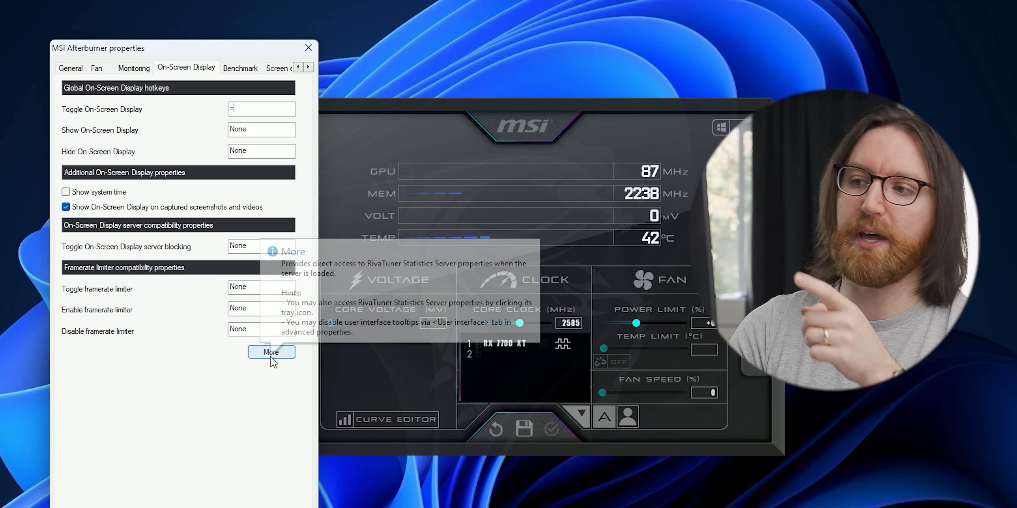
mouse_move(555, 46)
mouse_down()
mouse_move(540, 44)
mouse_move(549, 33)
mouse_up()
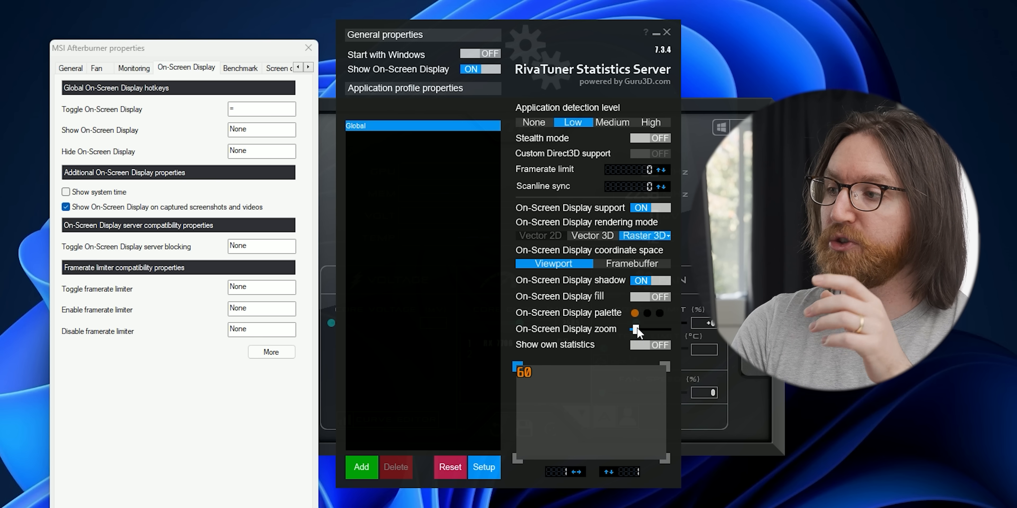
drag(636, 330, 656, 333)
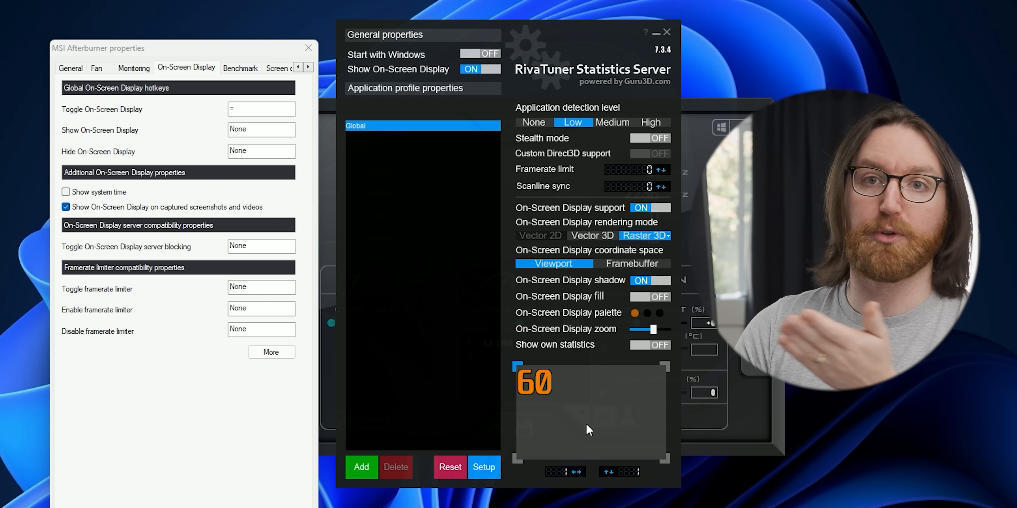
Minimize the RivaTuner window to return to Afterburner.
mouse_move(604, 434)
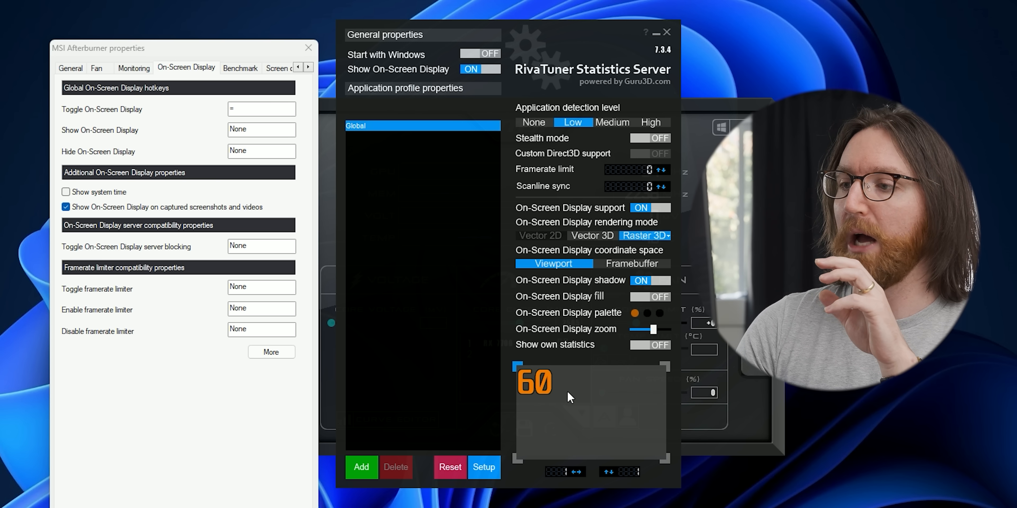
mouse_move(577, 450)
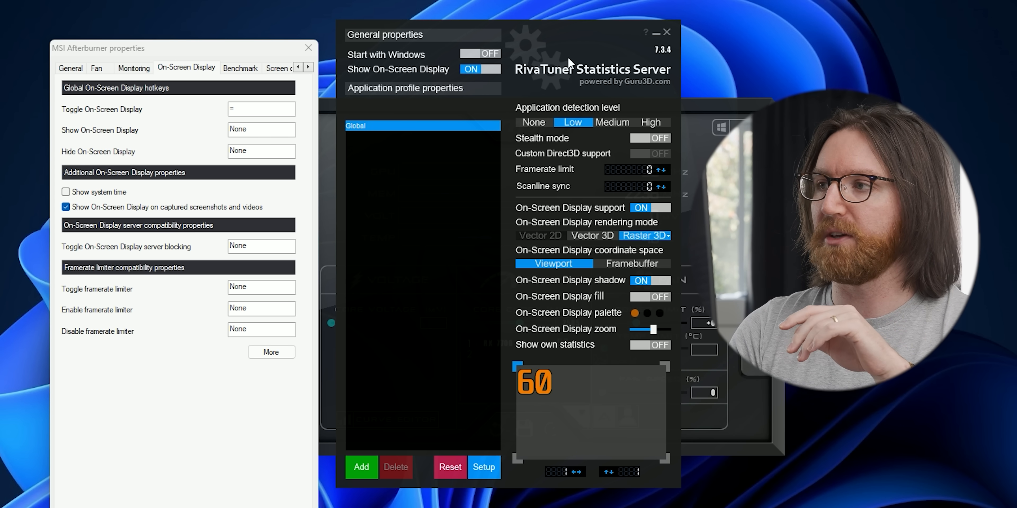
click(657, 33)
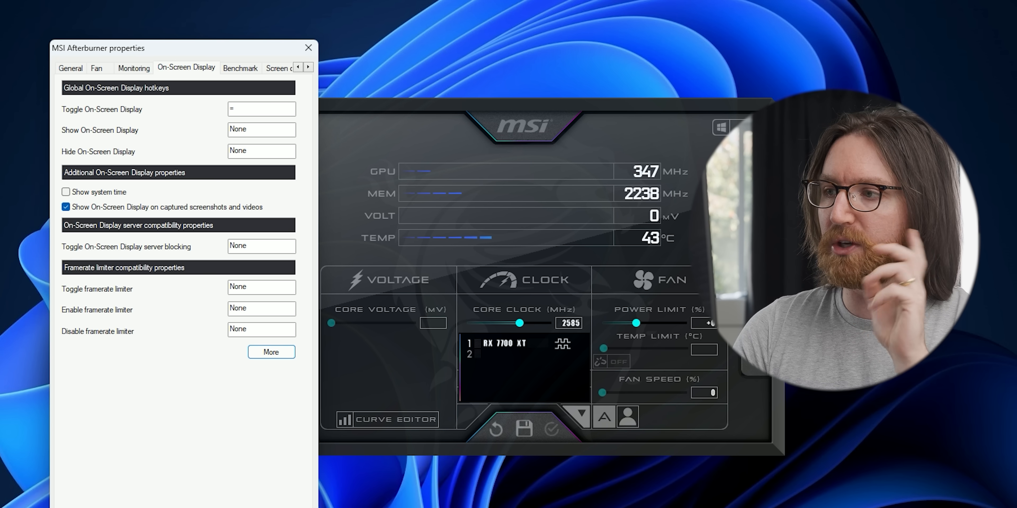
Close Afterburner properties and download the HWiNFO64 installer from hwinfo.com via the SourceForge mirror.
click(174, 507)
drag(641, 115, 611, 110)
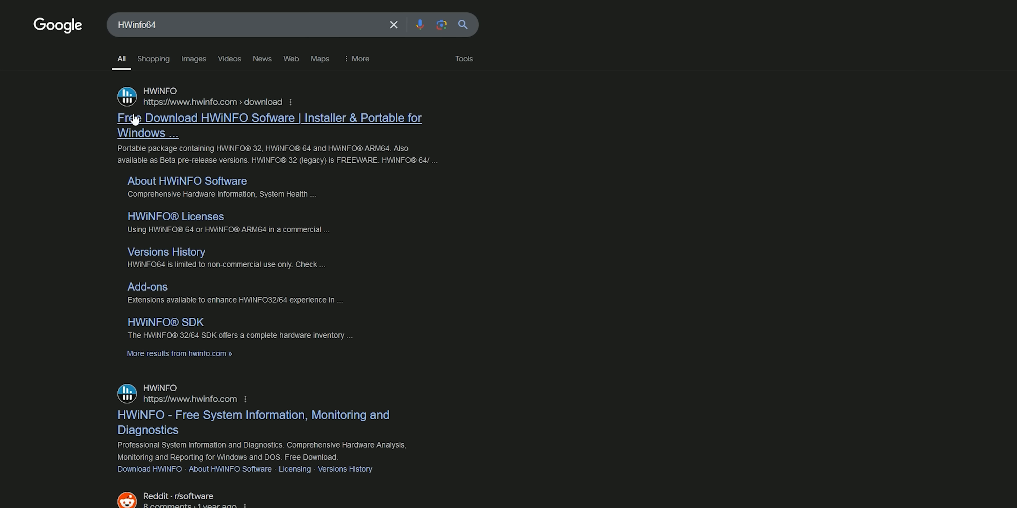
click(135, 118)
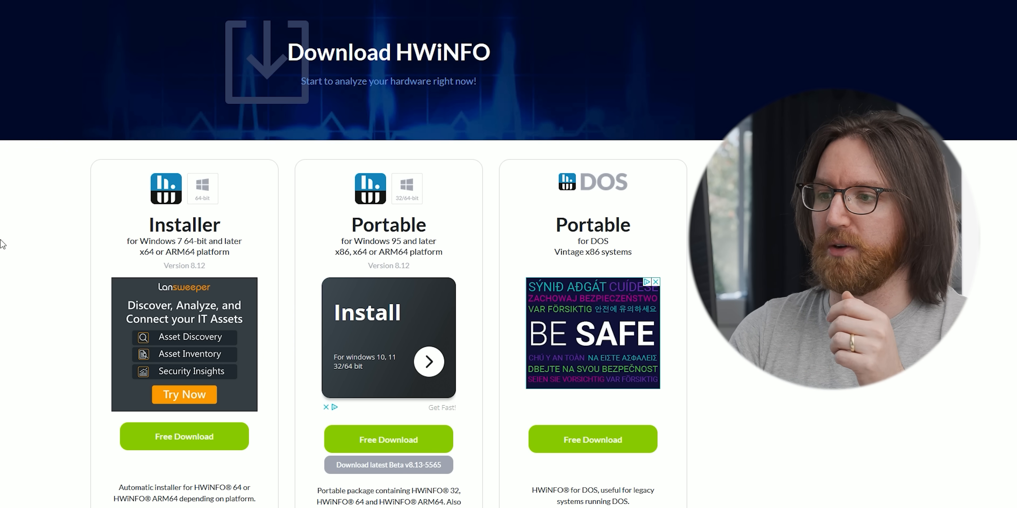
mouse_move(185, 438)
click(185, 461)
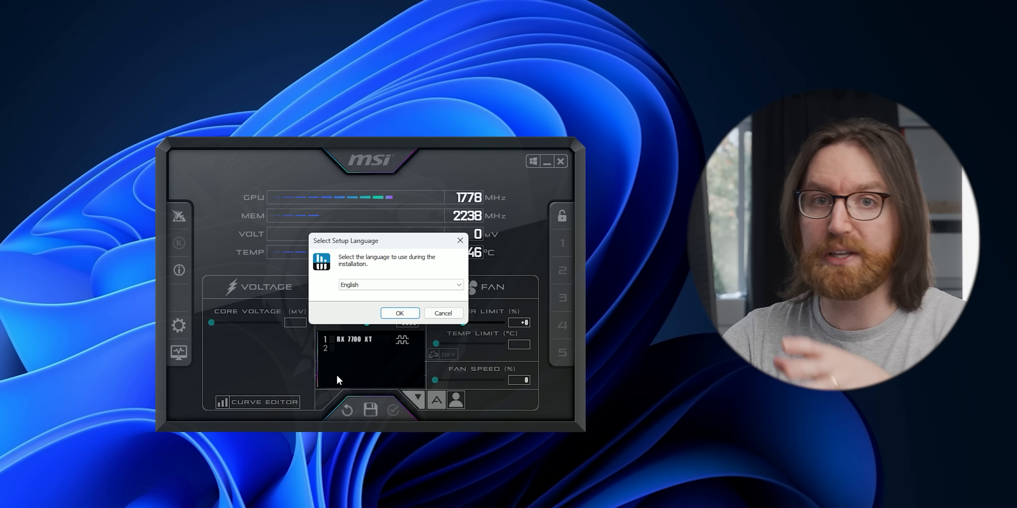
Install HWiNFO64 in English with default settings and launch it.
click(399, 313)
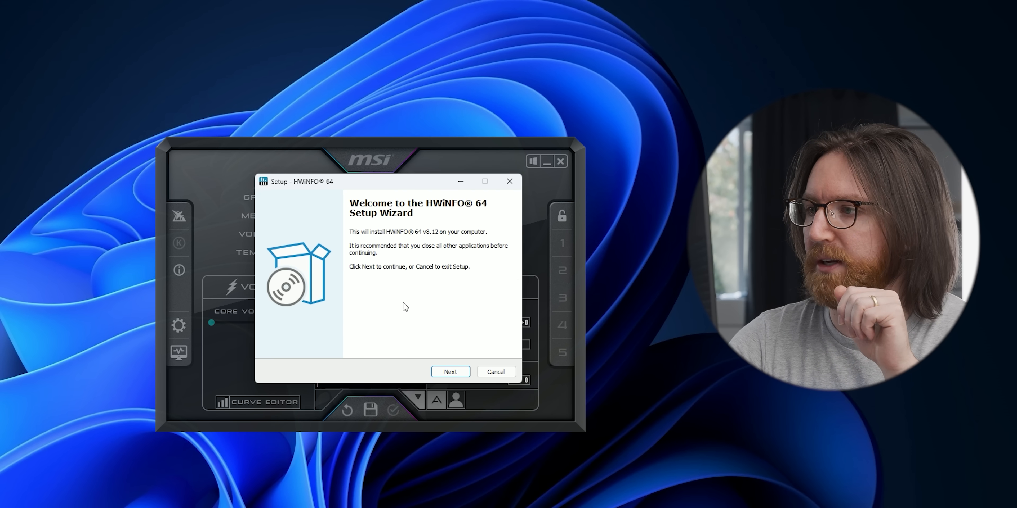
click(469, 373)
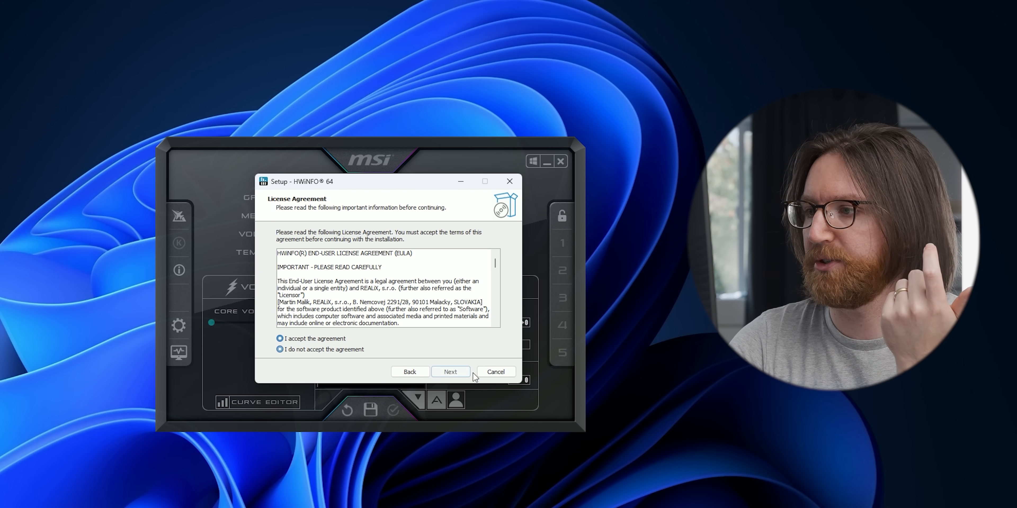
click(468, 373)
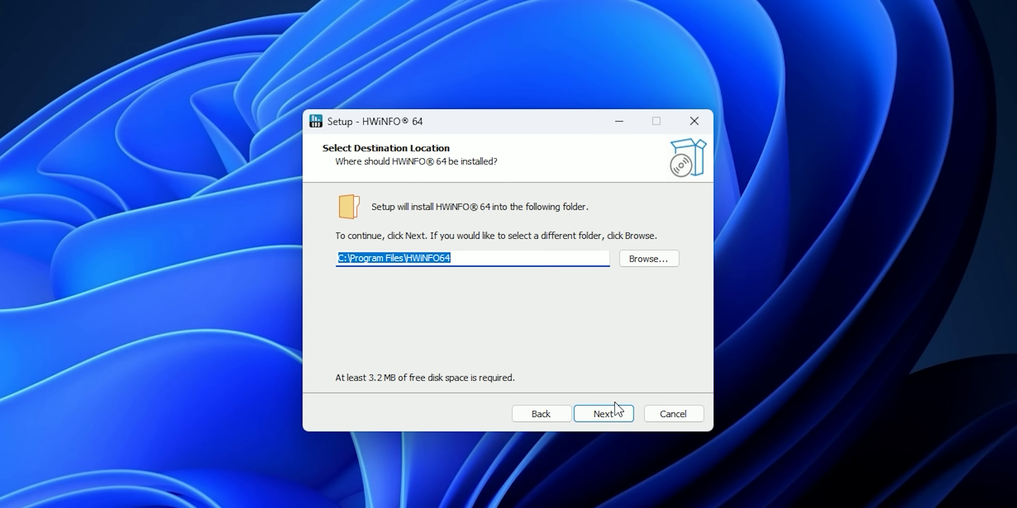
click(457, 372)
click(604, 414)
click(613, 415)
click(597, 406)
Allow admin rights and start HWiNFO64 in Sensors-only mode.
click(420, 420)
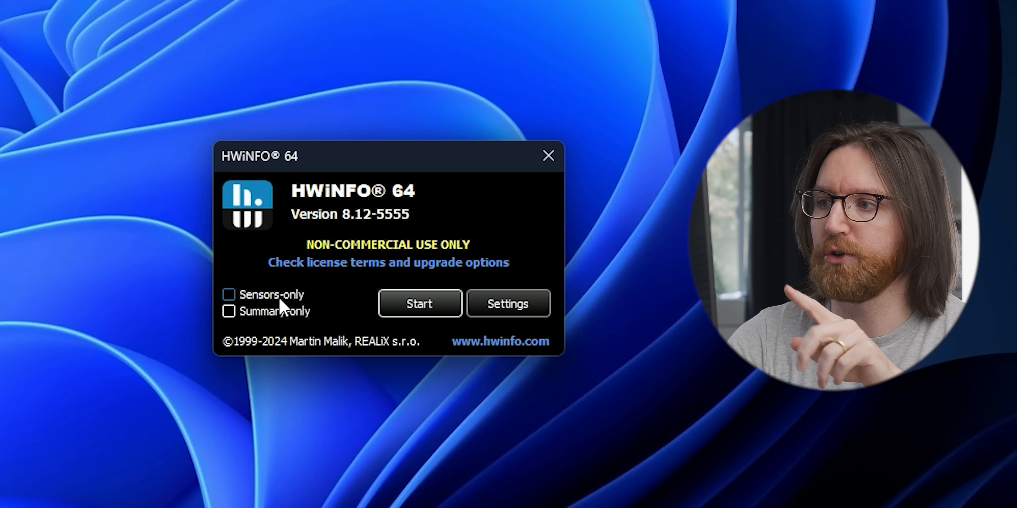
click(271, 300)
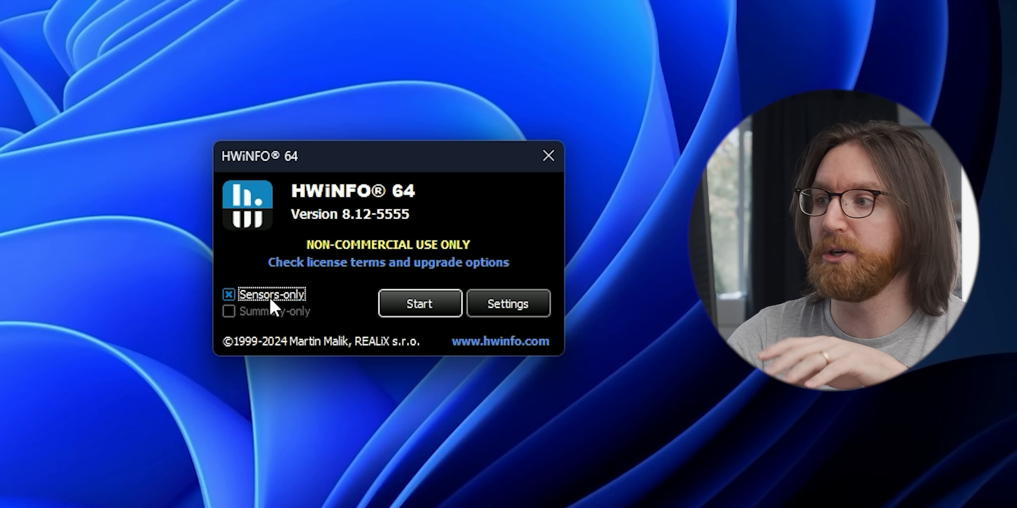
click(428, 308)
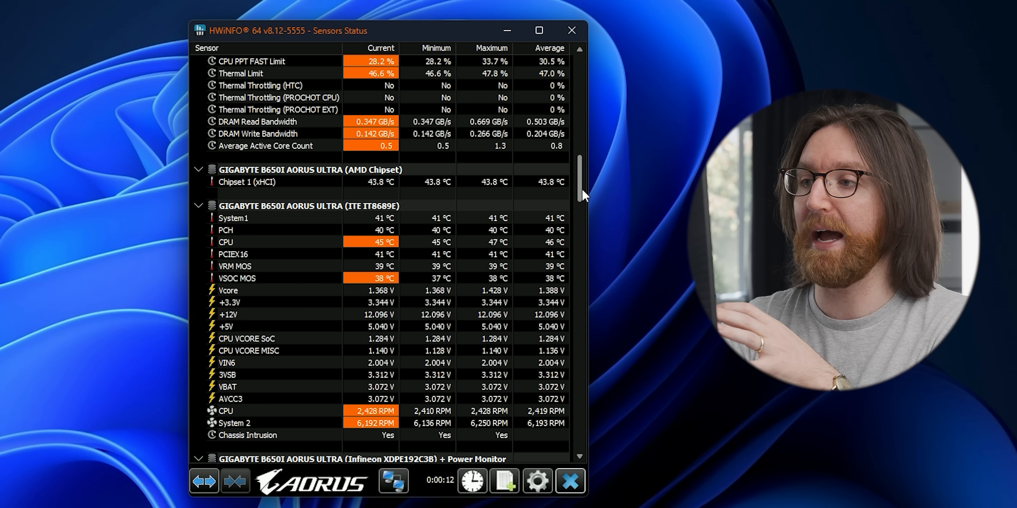
Turn on Shared Memory Support in HWiNFO64's main settings.
scroll(579, 192, down, 2)
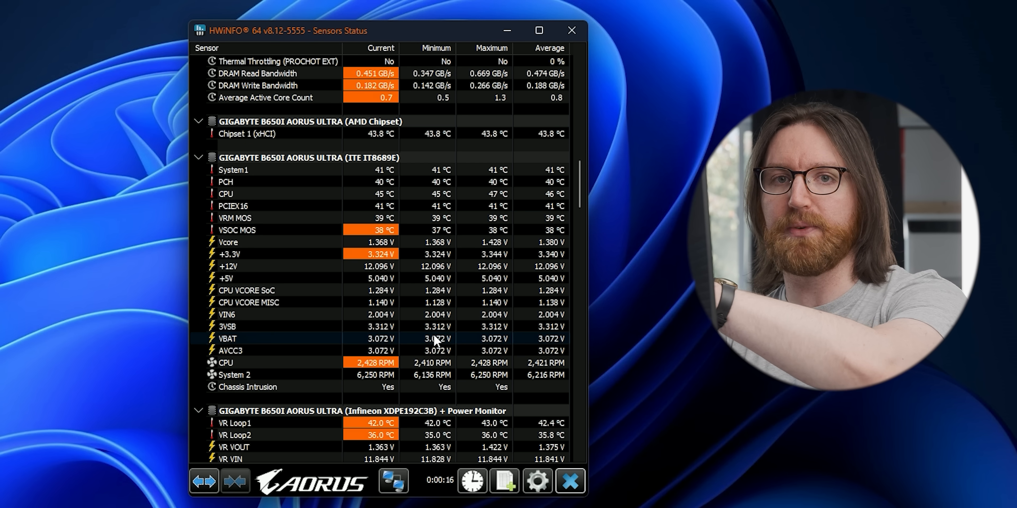
mouse_move(419, 316)
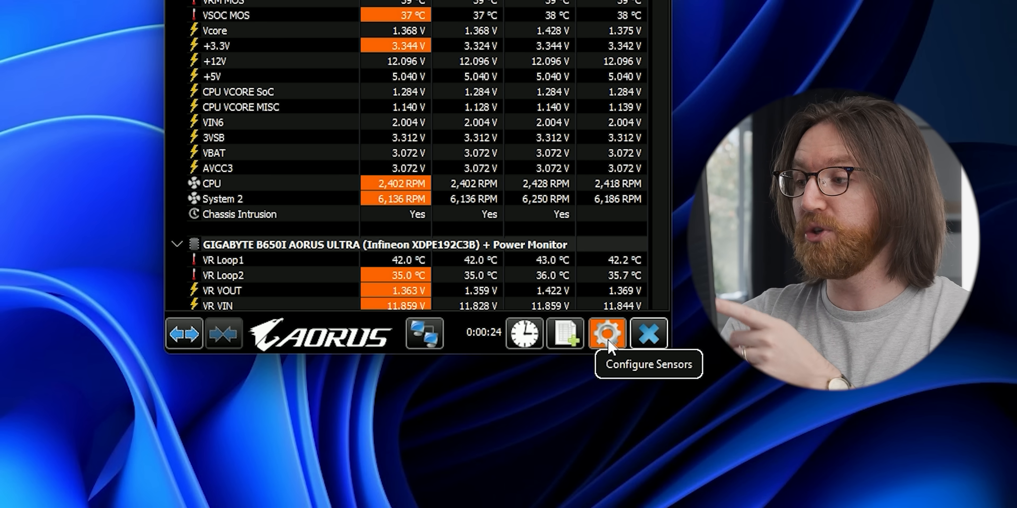
click(537, 482)
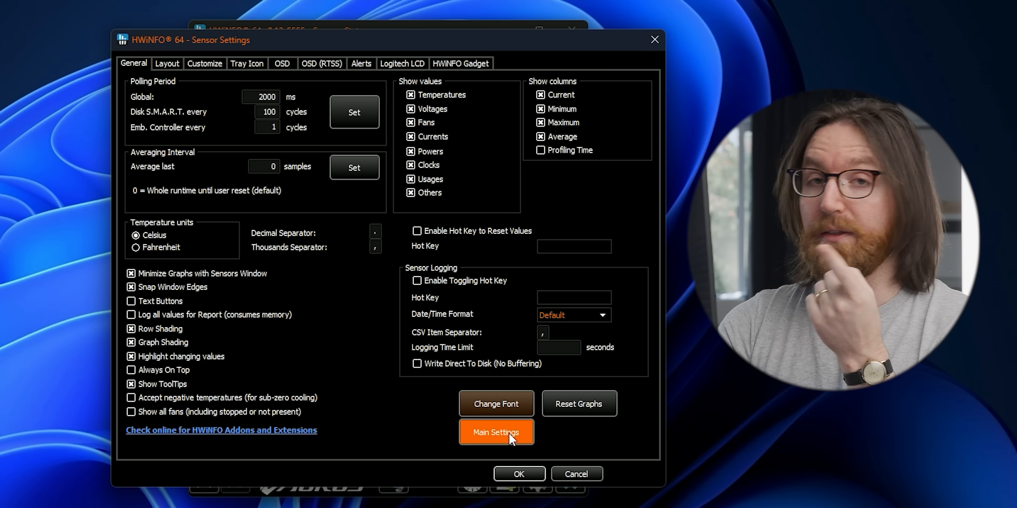
click(571, 273)
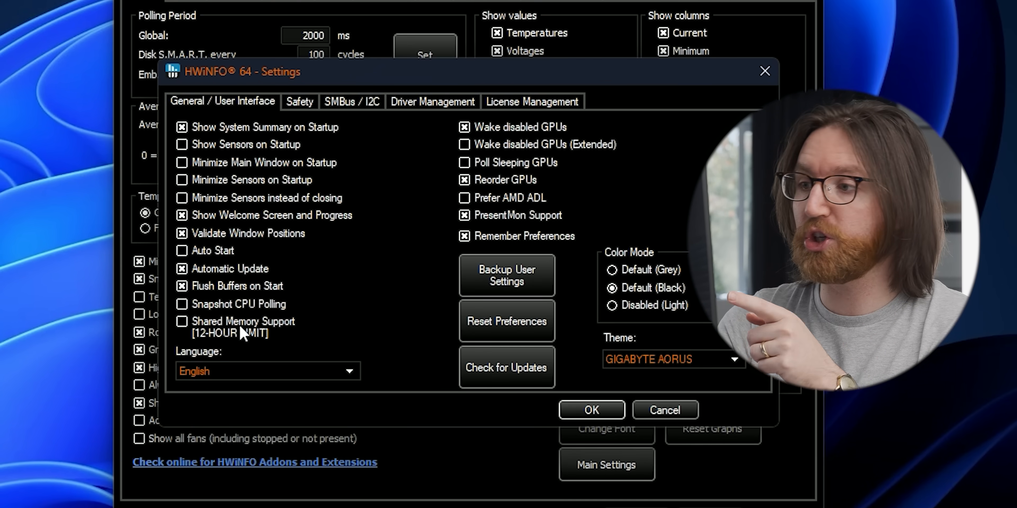
mouse_move(240, 324)
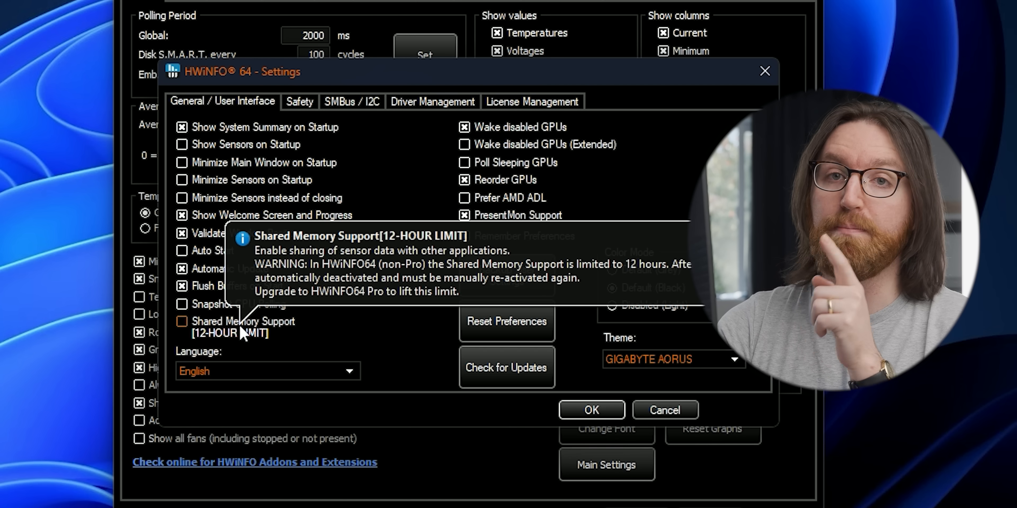
click(265, 333)
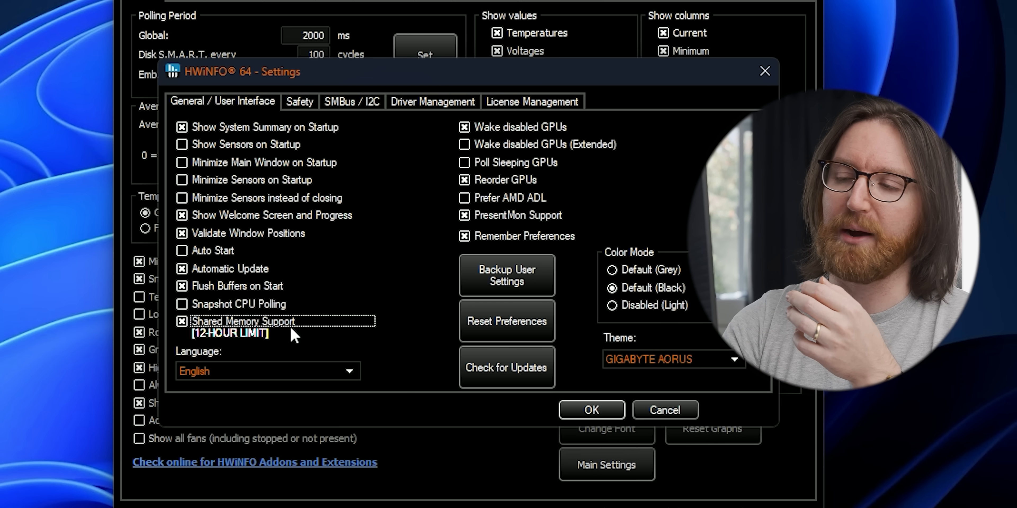
Apply the HWiNFO settings and minimize the Sensors Status window.
mouse_move(321, 347)
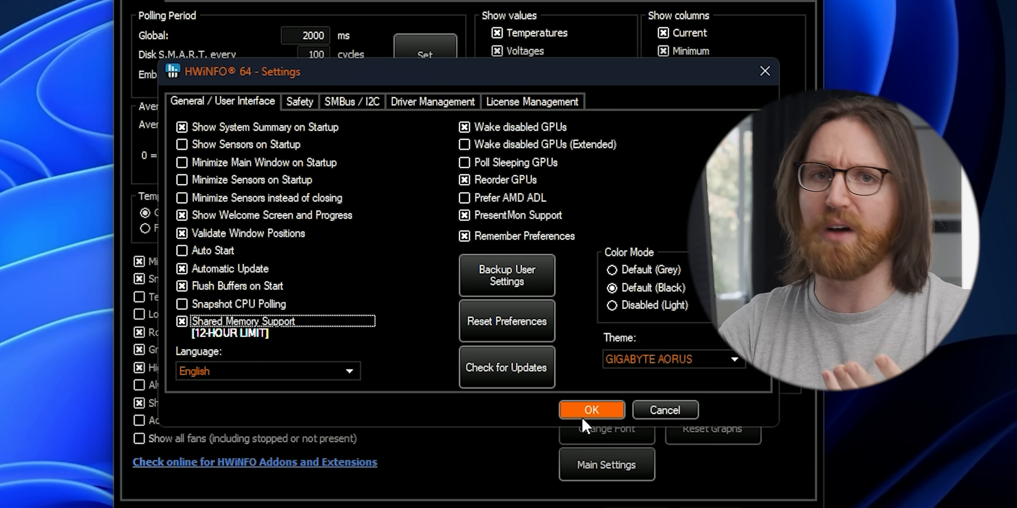
click(597, 420)
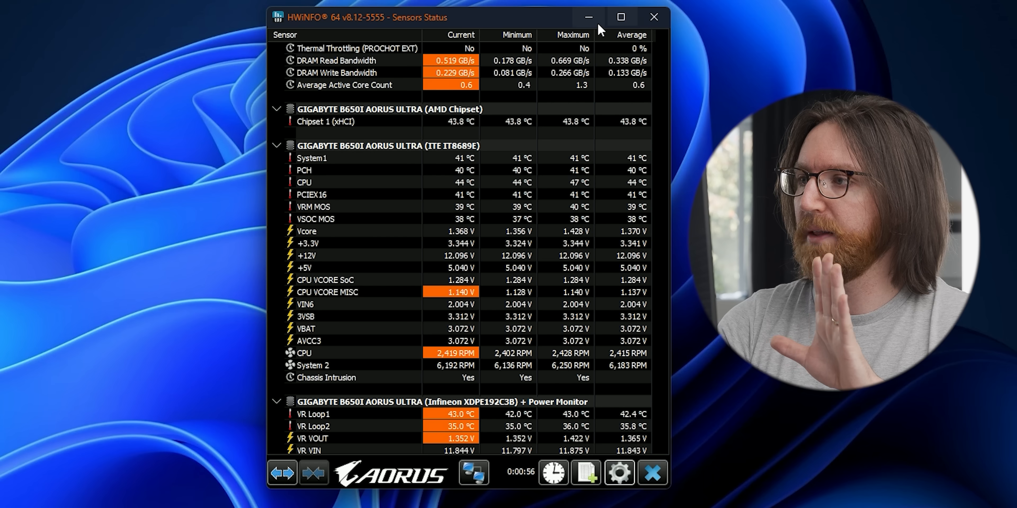
click(597, 23)
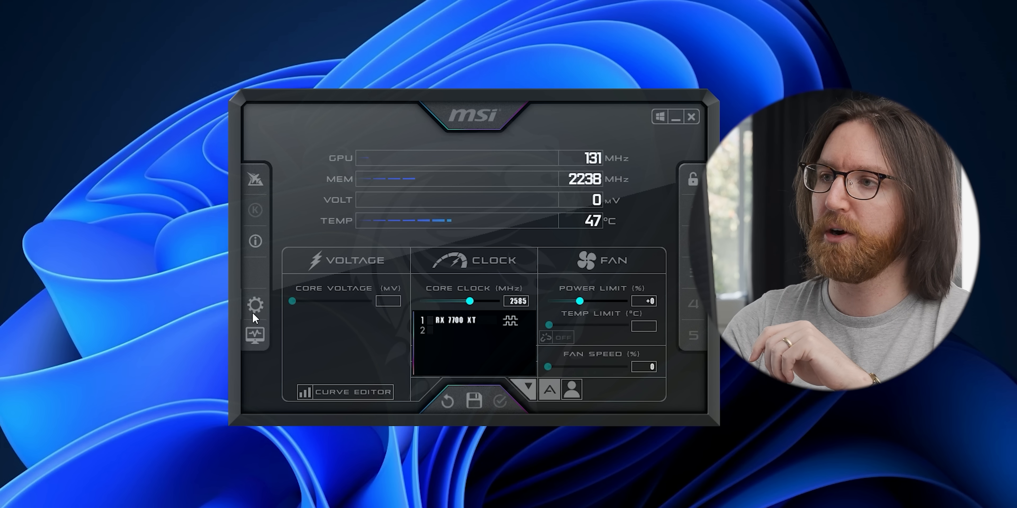
Enable the HwInfo.dll plugin in Afterburner's hardware monitoring settings.
click(253, 312)
drag(327, 113, 145, 40)
click(139, 55)
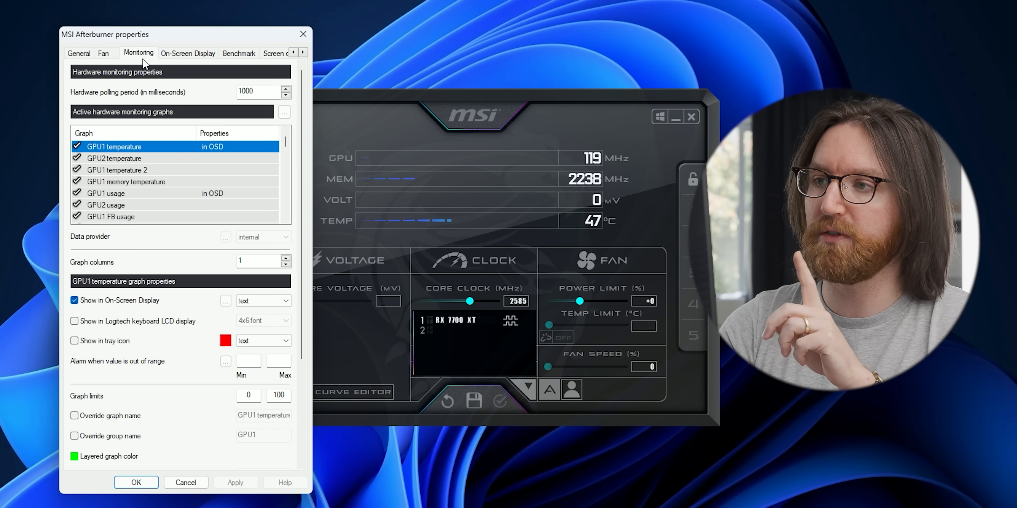
click(209, 139)
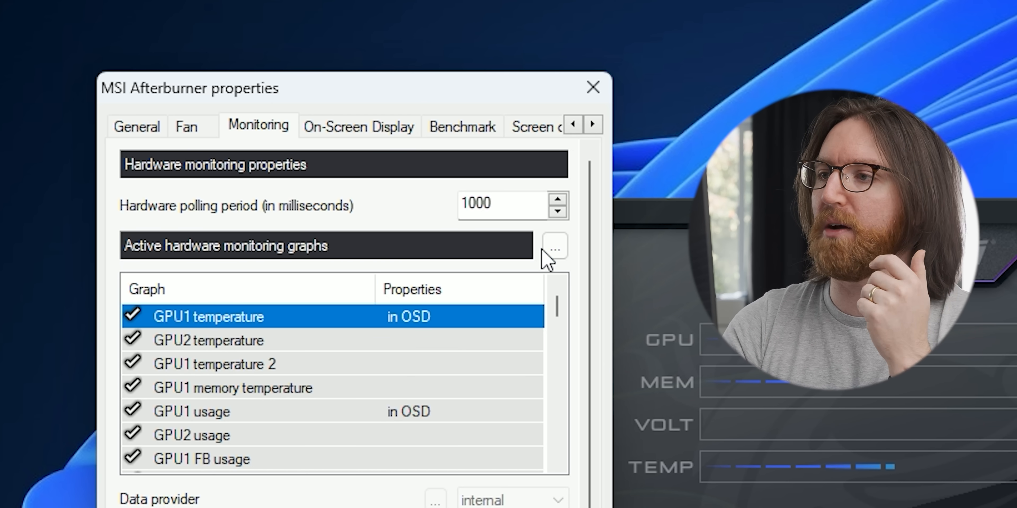
click(555, 249)
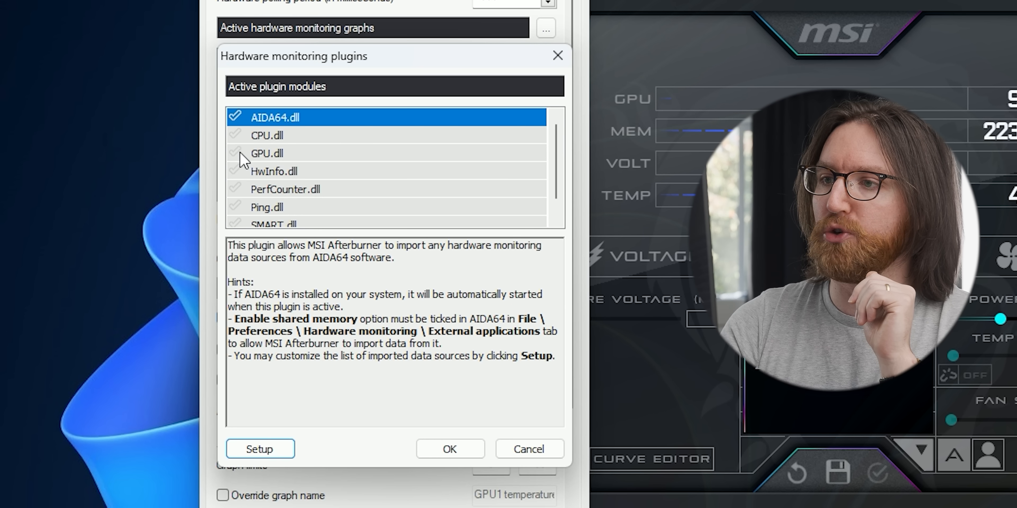
click(235, 170)
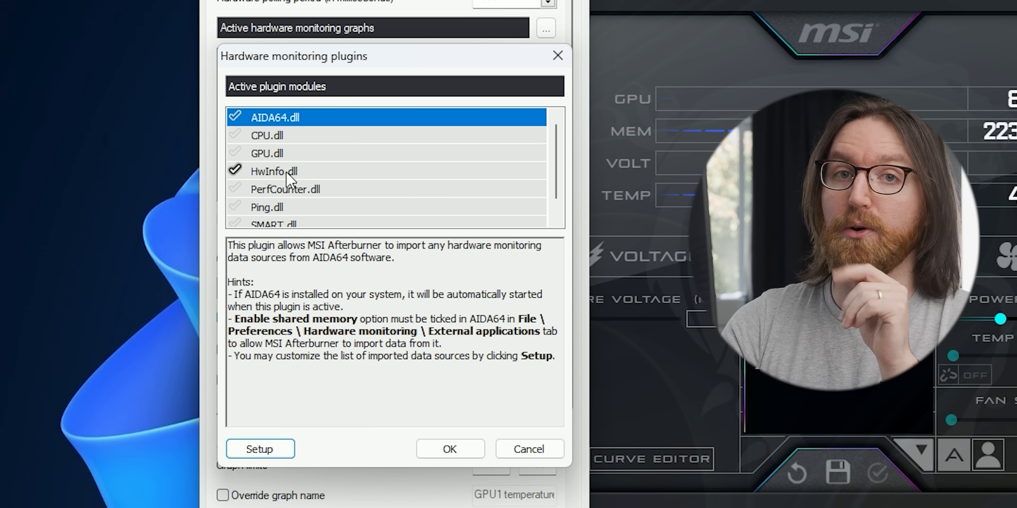
Add HWiNFO's Memory Clock (2995 MHz) as a data source of the HwInfo plugin.
click(266, 449)
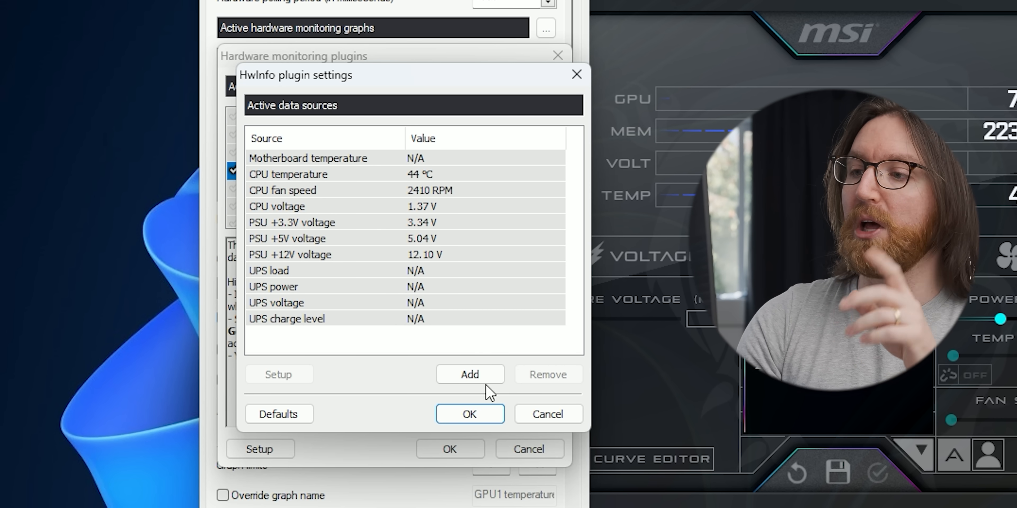
click(465, 374)
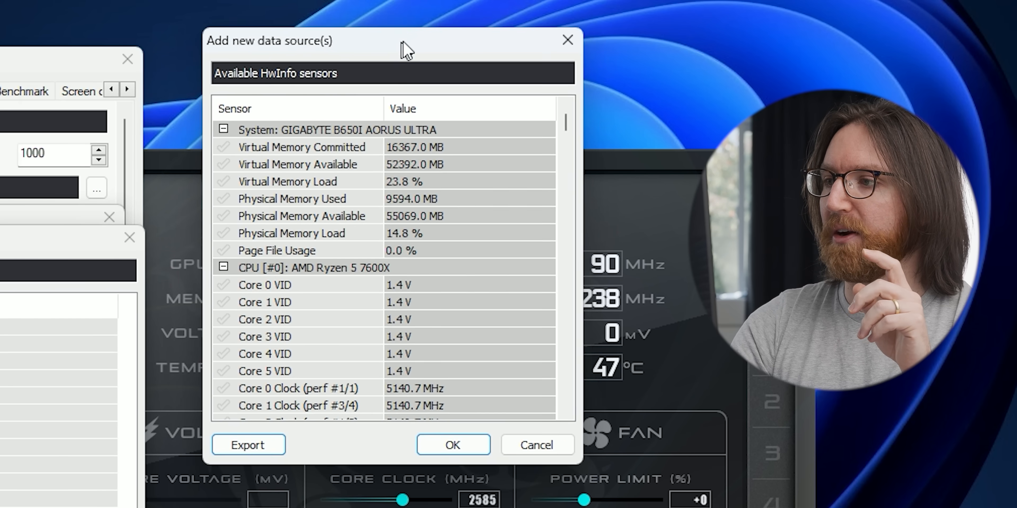
drag(405, 50, 408, 49)
drag(567, 116, 581, 180)
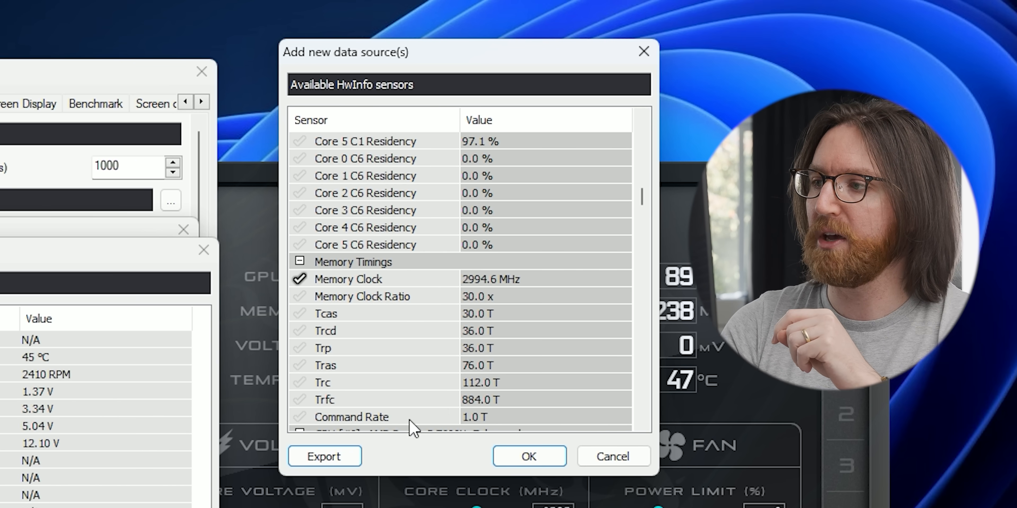
click(529, 456)
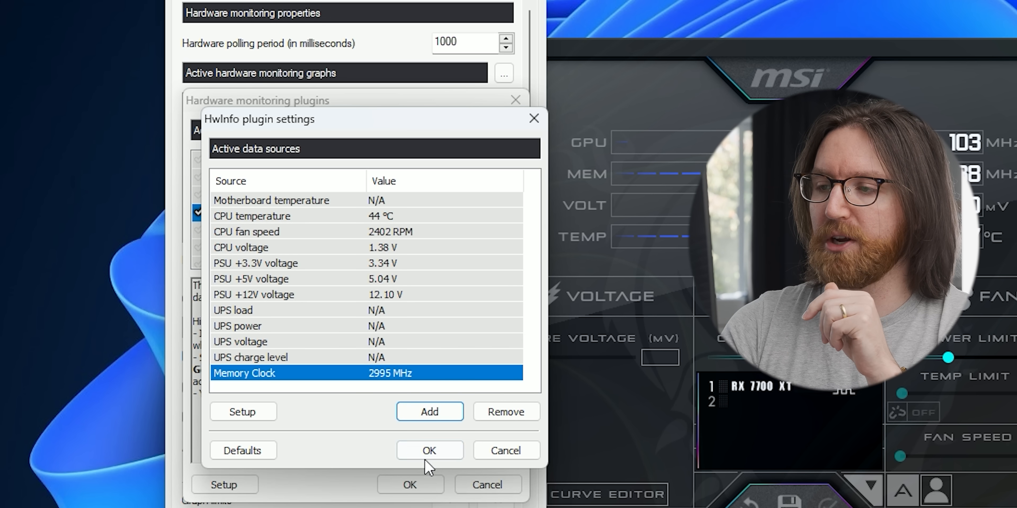
click(426, 457)
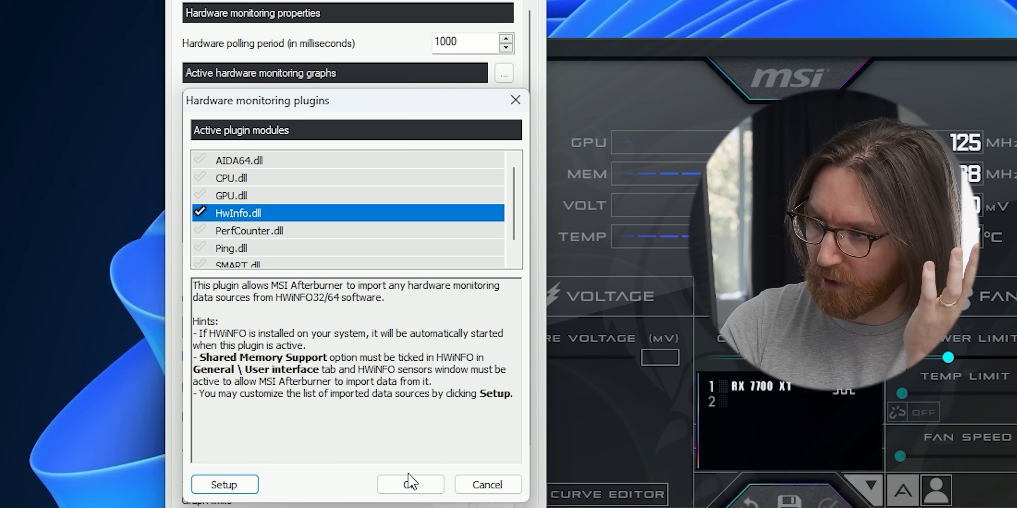
Show the Memory Clock graph in the On-Screen Display and drag it higher in the graph list.
click(410, 482)
drag(506, 123, 518, 236)
scroll(409, 203, up, 2)
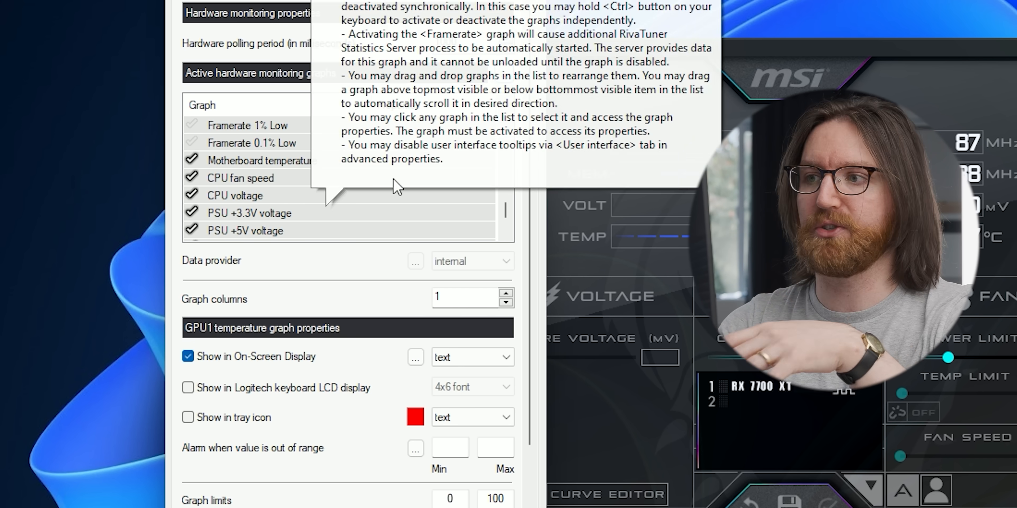
scroll(508, 225, down, 2)
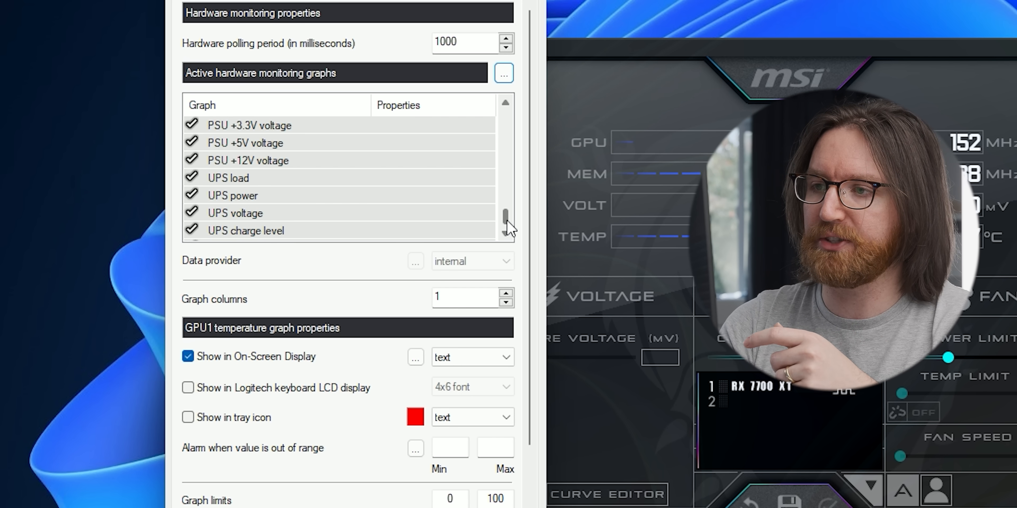
click(266, 233)
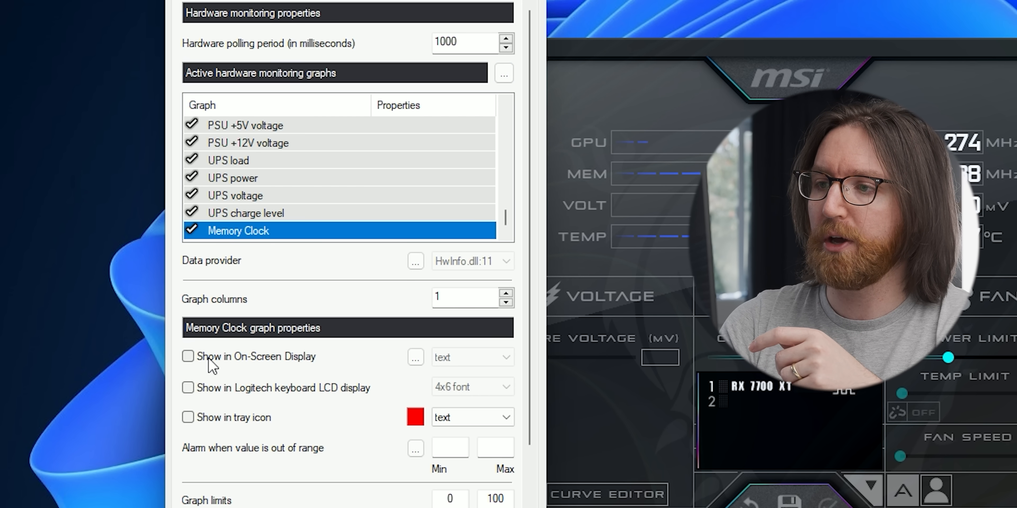
click(271, 360)
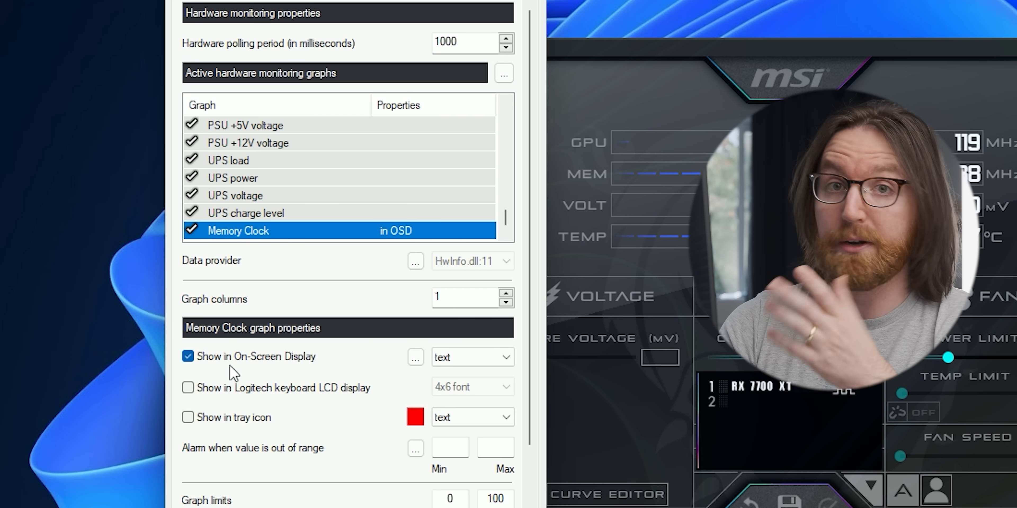
drag(409, 223, 403, 183)
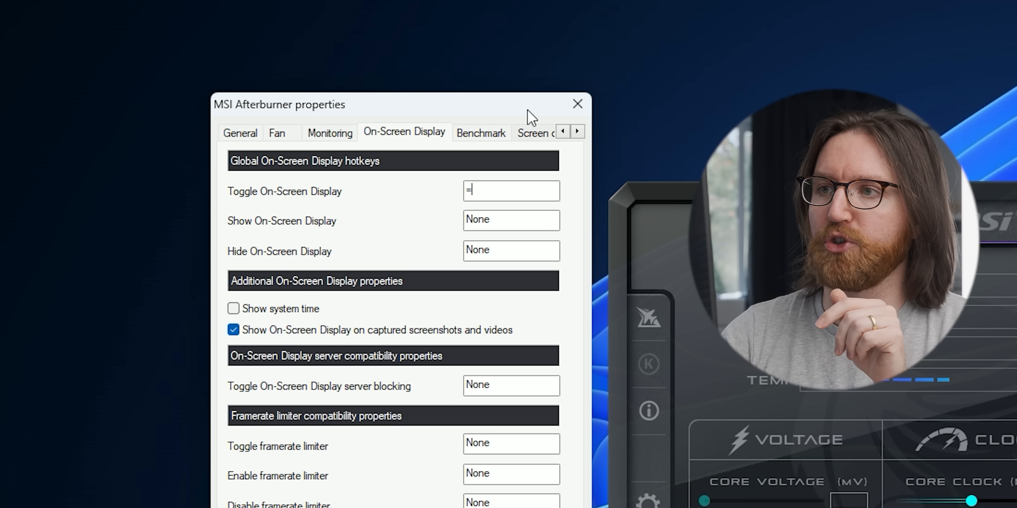
Assign the ] key as the benchmark End recording hotkey.
click(460, 137)
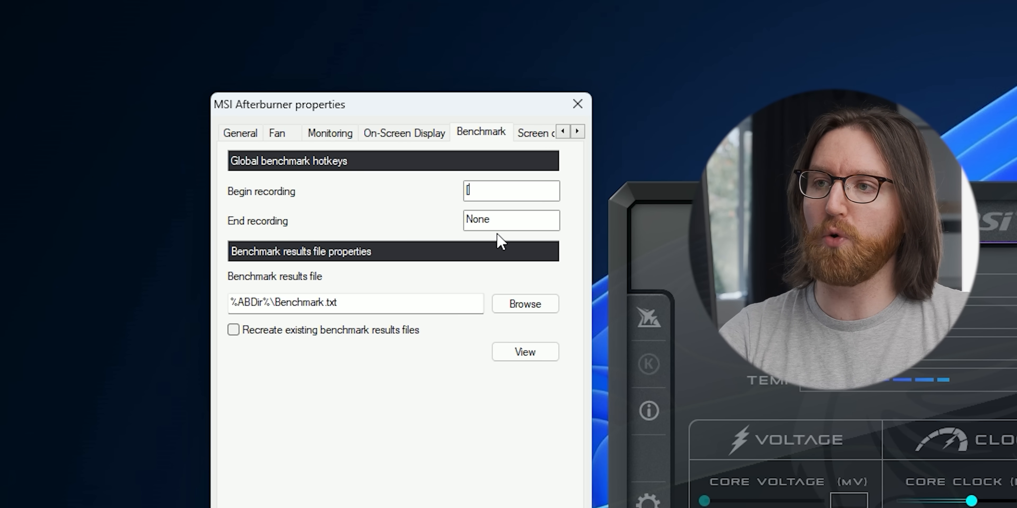
click(498, 224)
key(bracketright)
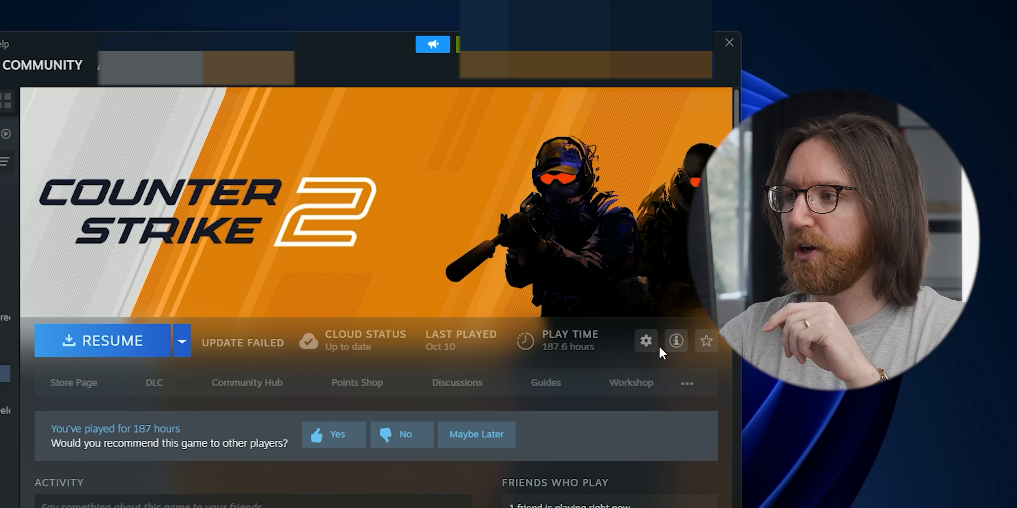
Set Counter-Strike 2's launch options to -allow_third_party_software, then open Adrenalin's Performance Metrics page.
click(645, 342)
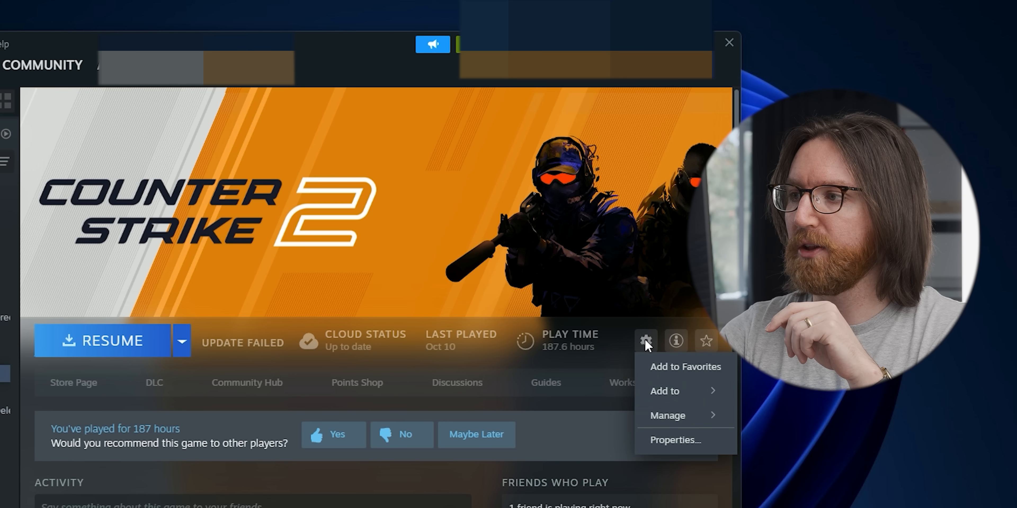
click(670, 439)
click(322, 418)
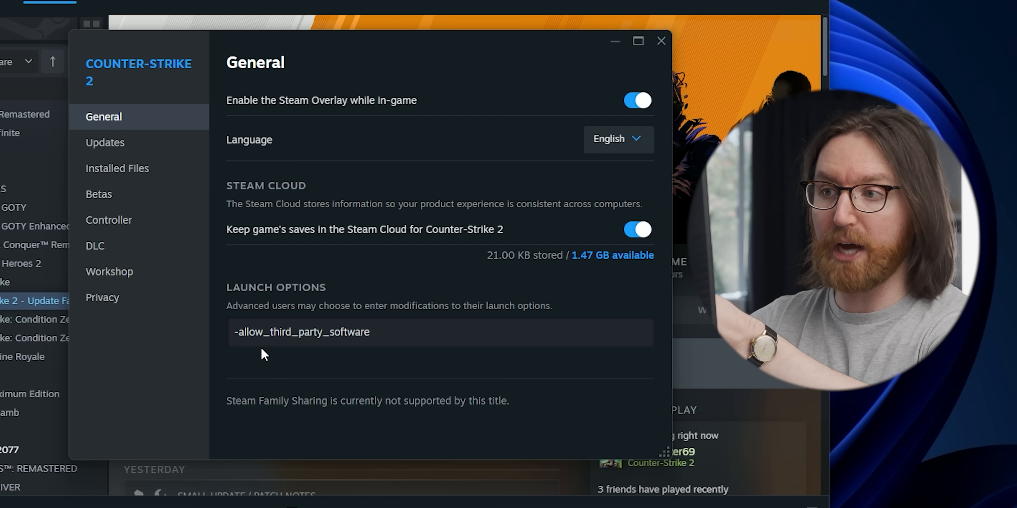
drag(269, 265, 615, 312)
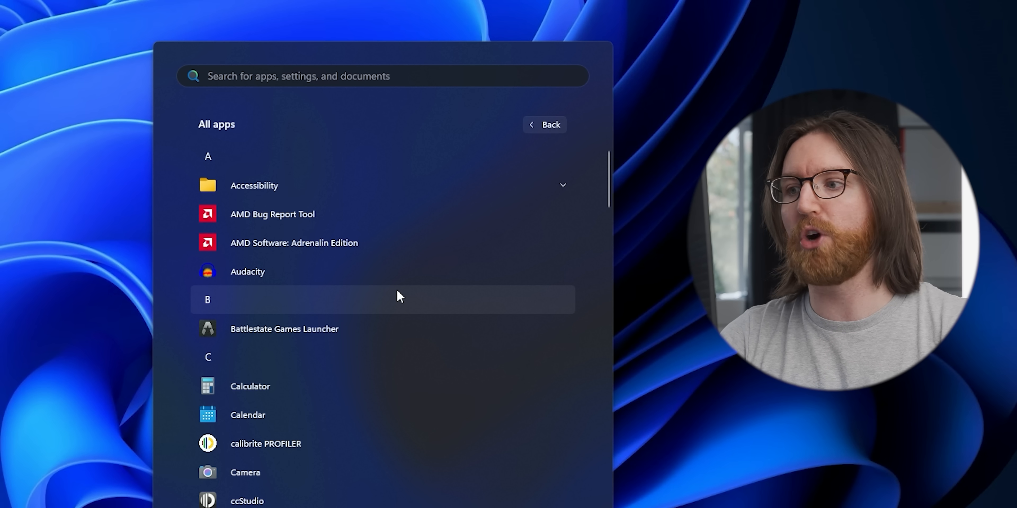
click(307, 246)
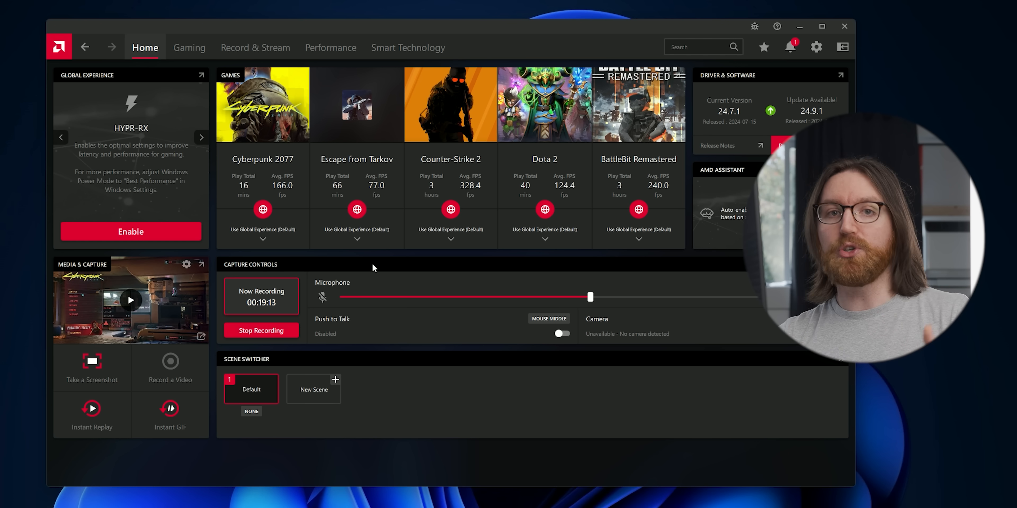
click(349, 49)
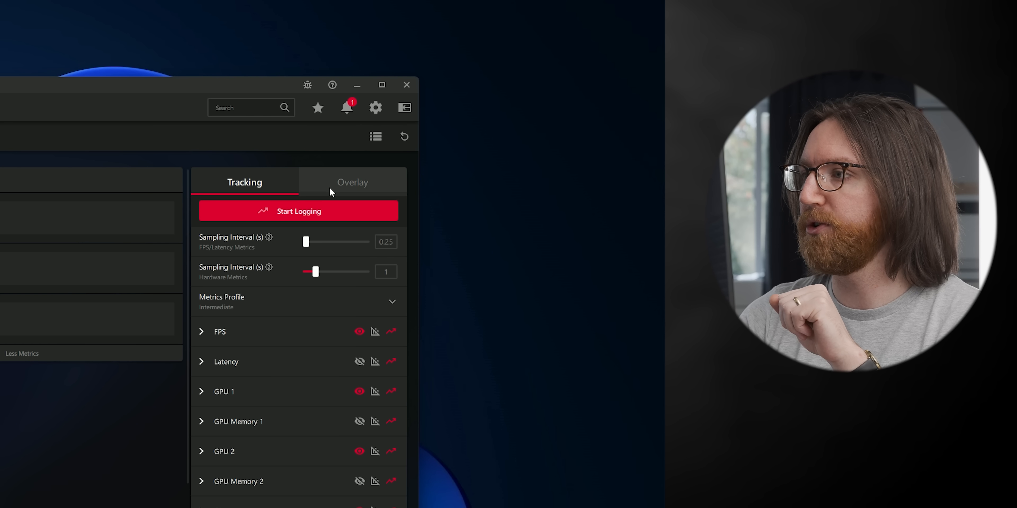
Enable Adrenalin's Metrics Overlay and toggle it with Ctrl+Shift+O.
click(774, 120)
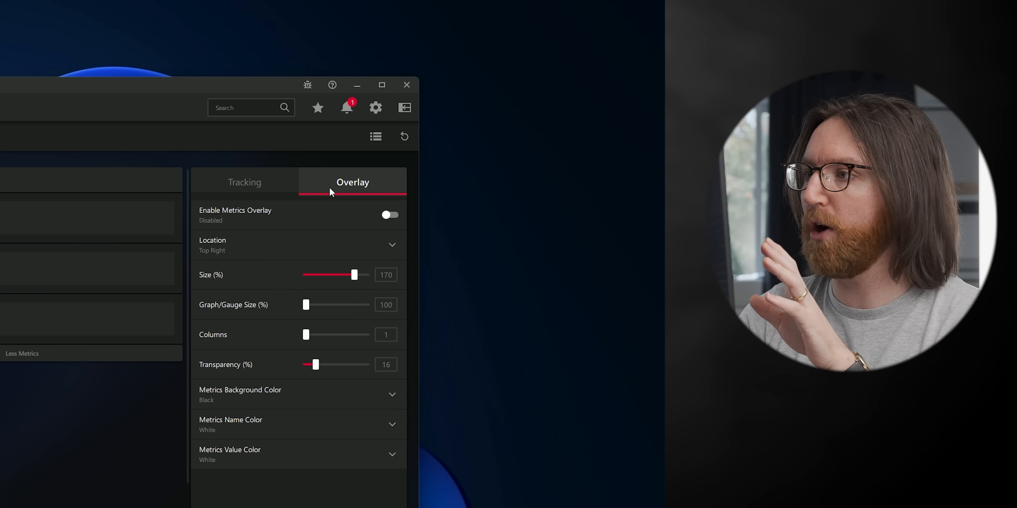
click(387, 214)
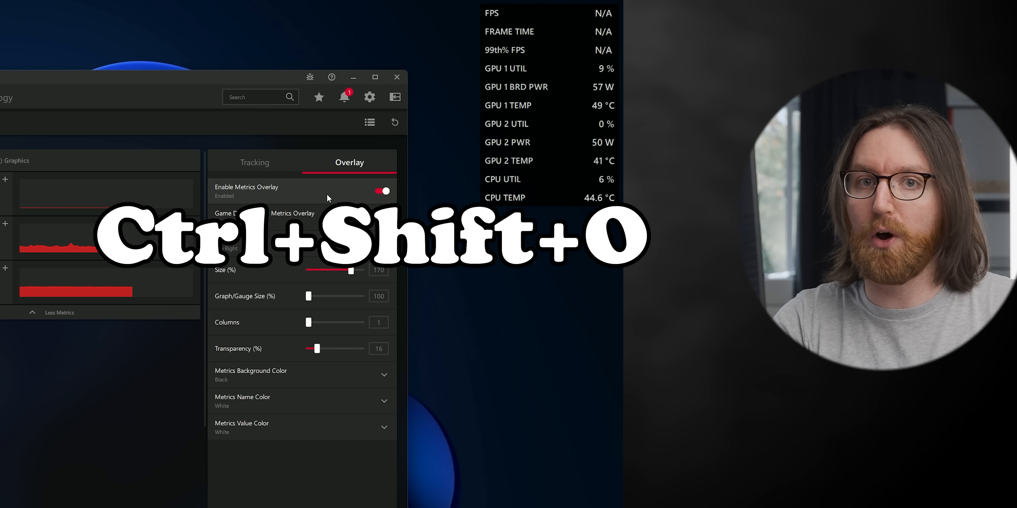
key(ctrl+shift+o)
key(ctrl+shift+o)
key(ctrl+shift+o)
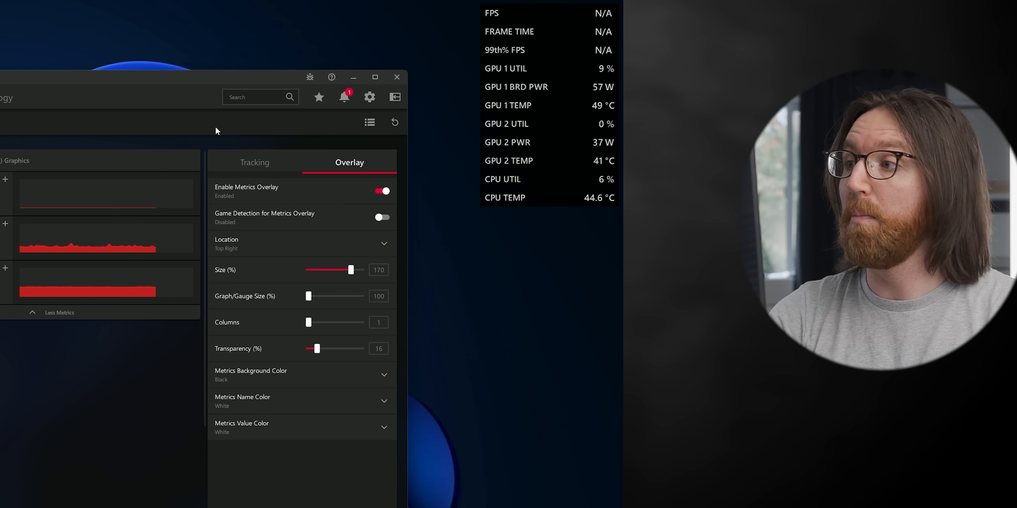
Try the Basic and Advanced metrics profiles, then set the profile back to Intermediate.
click(241, 163)
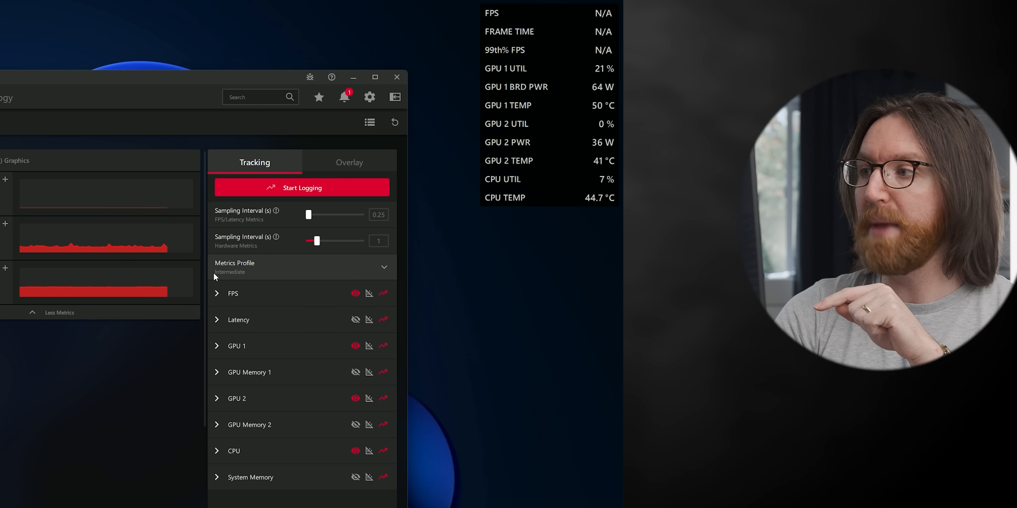
click(250, 278)
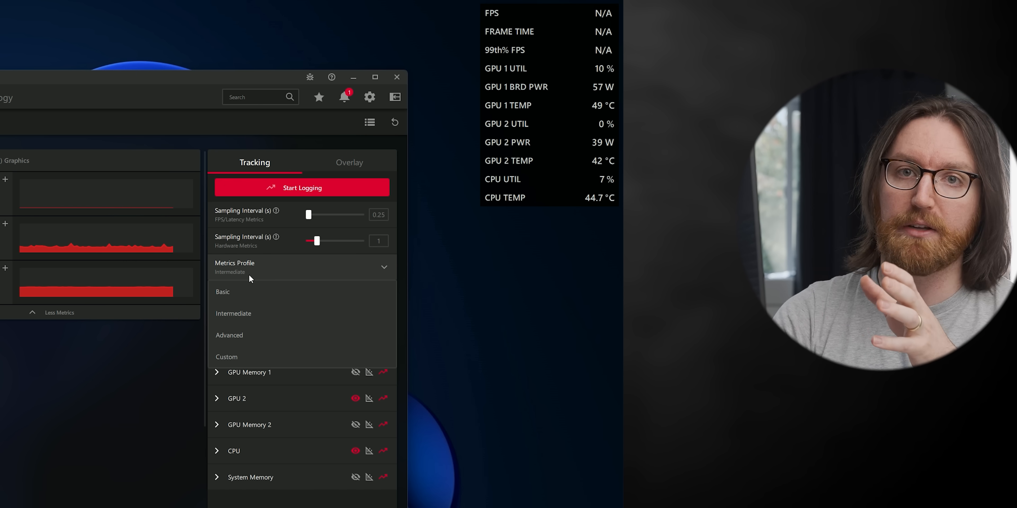
click(264, 296)
click(284, 272)
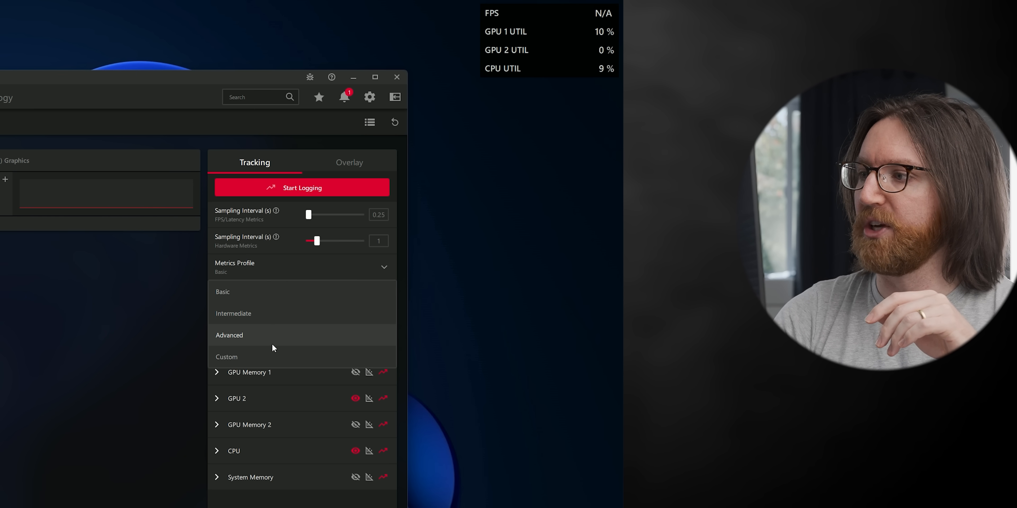
click(270, 339)
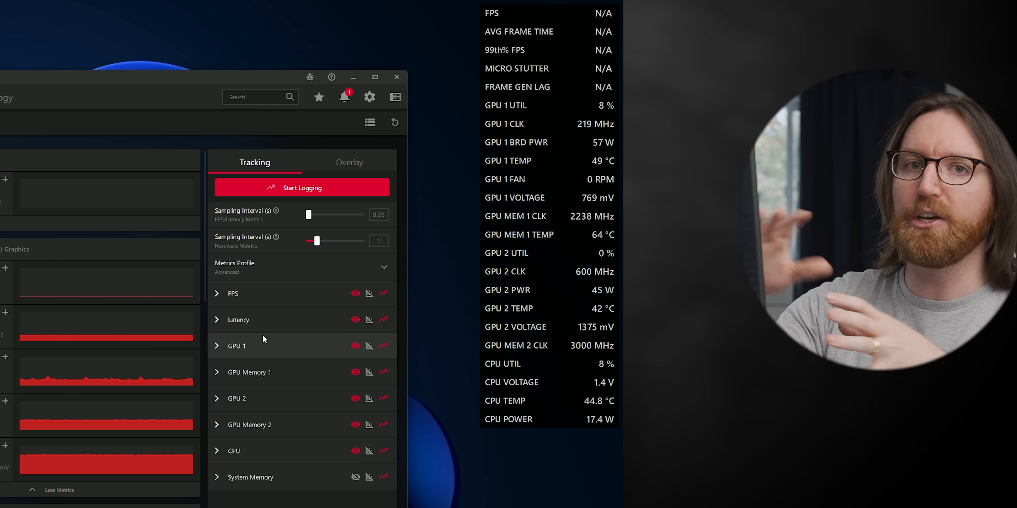
click(291, 276)
click(273, 312)
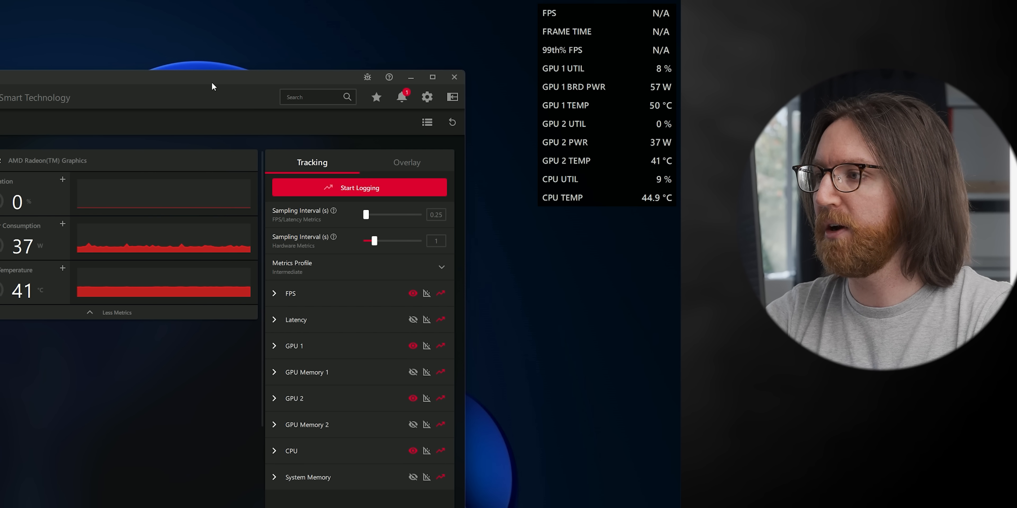
Add a Frame Time graph to the overlay and hide the 99th% FPS readout.
drag(214, 84, 201, 74)
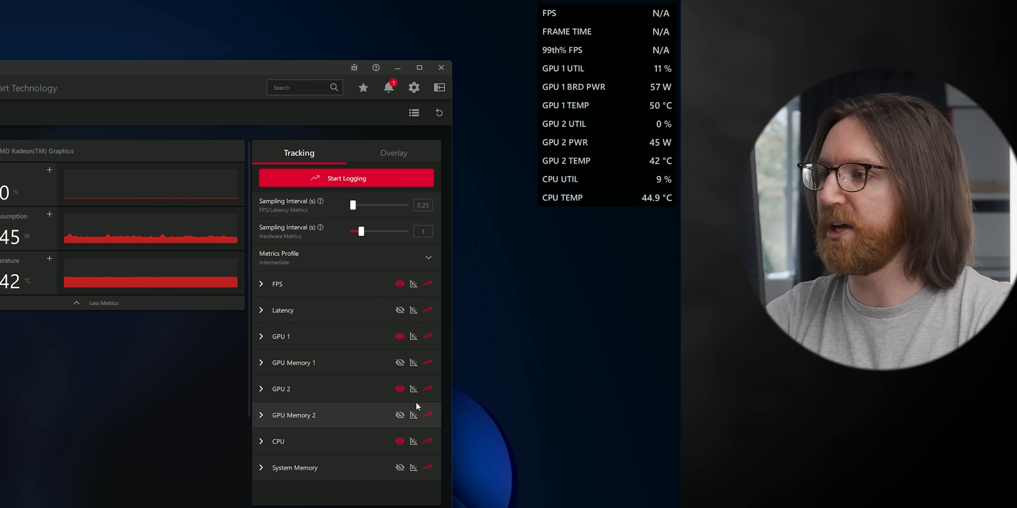
click(261, 284)
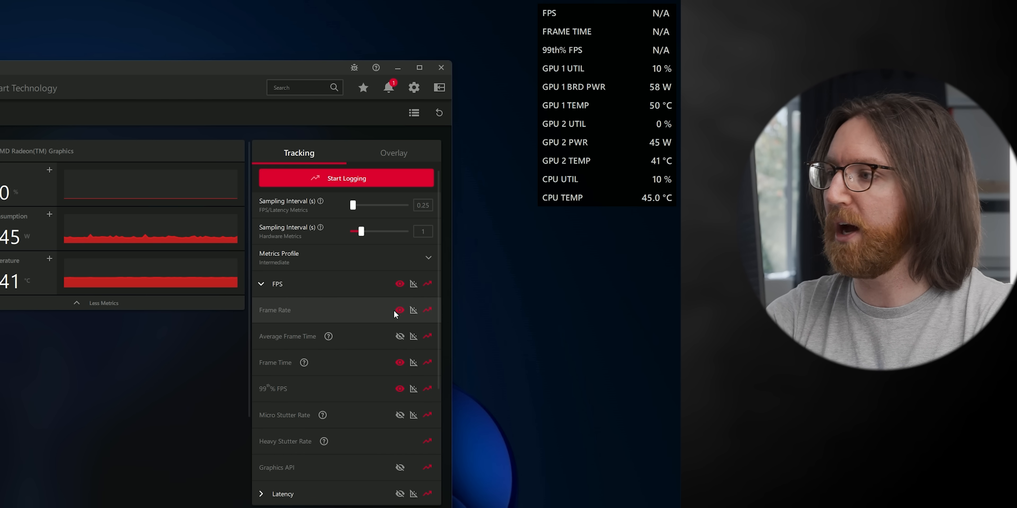
click(414, 312)
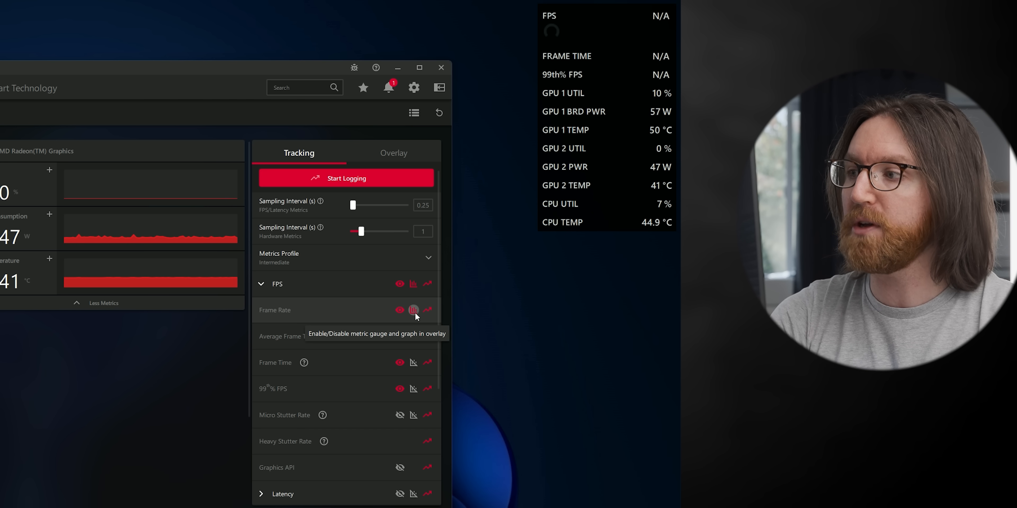
click(415, 312)
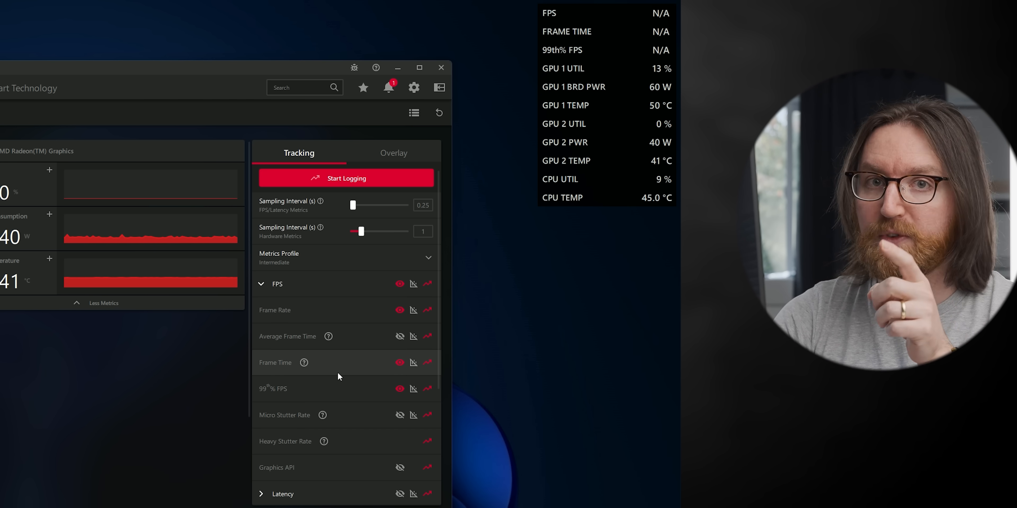
click(412, 362)
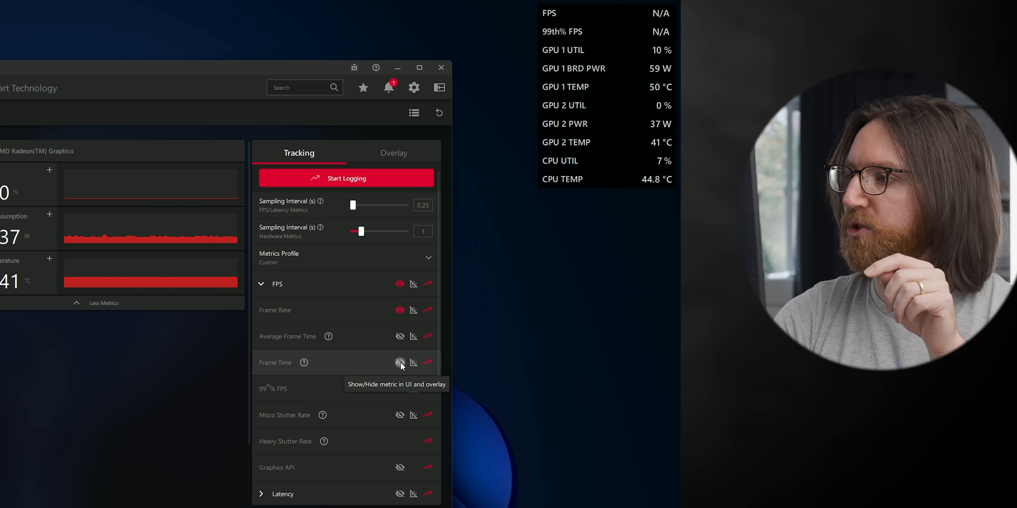
click(412, 362)
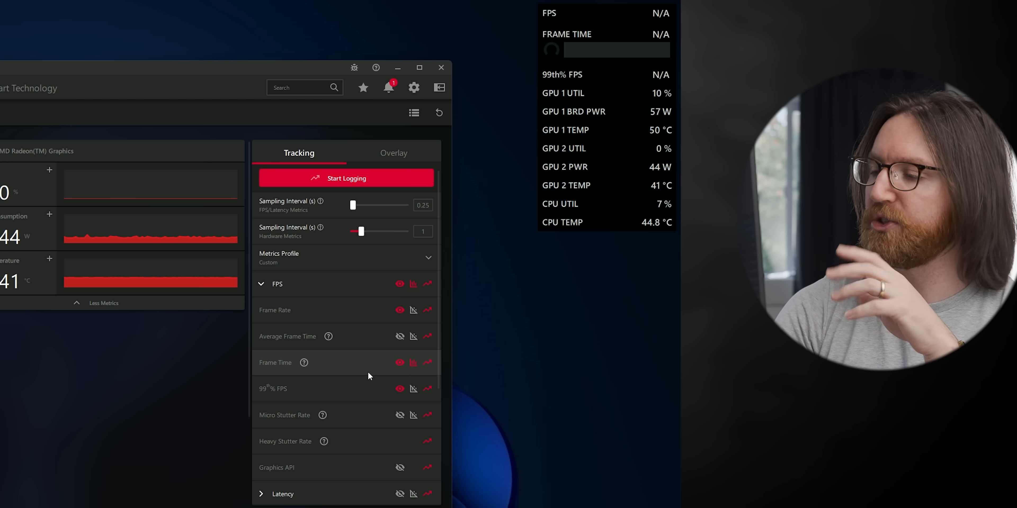
scroll(363, 411, down, 1)
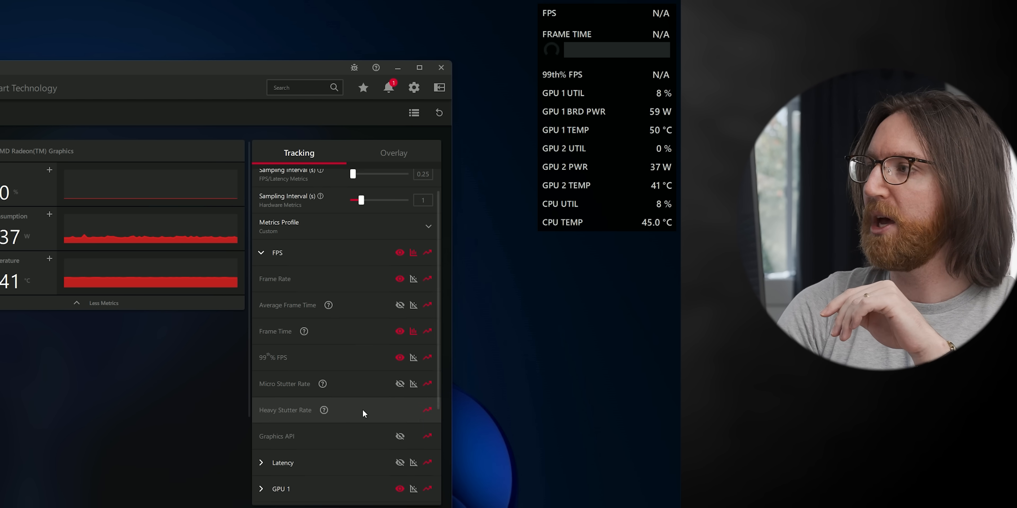
click(400, 356)
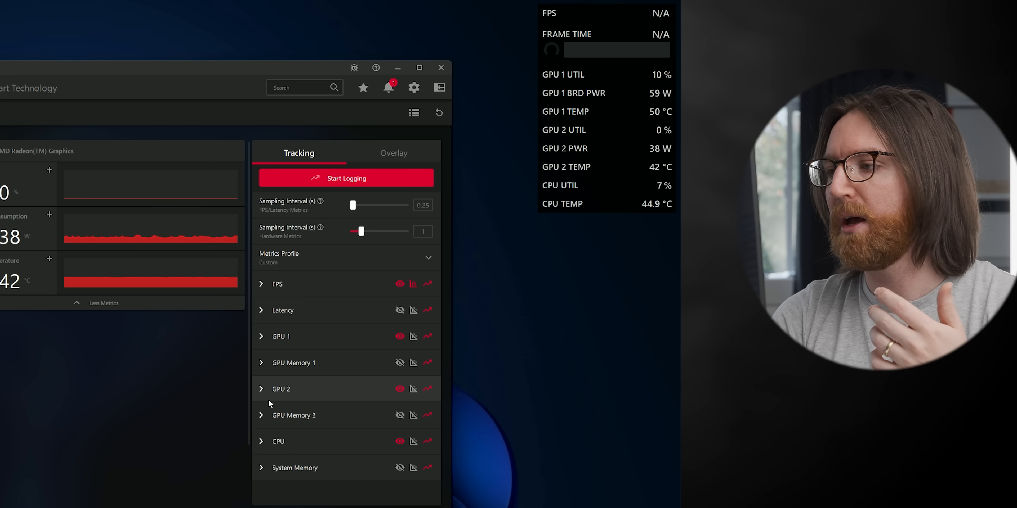
Hide GPU 2, show GPU 1 clock and fan speed, and show GPU Memory 1 without clock and temperature.
click(399, 389)
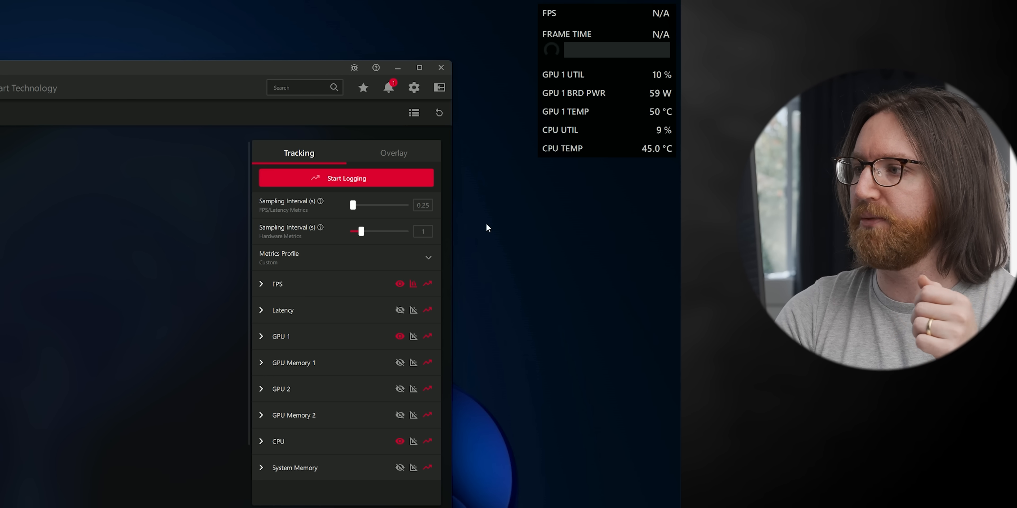
click(260, 337)
scroll(312, 365, down, 1)
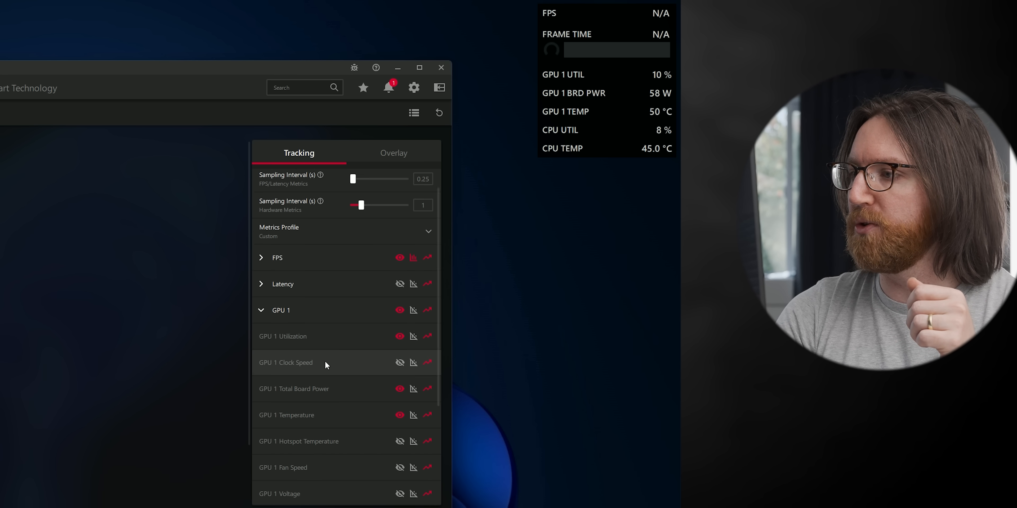
click(400, 356)
scroll(391, 379, down, 1)
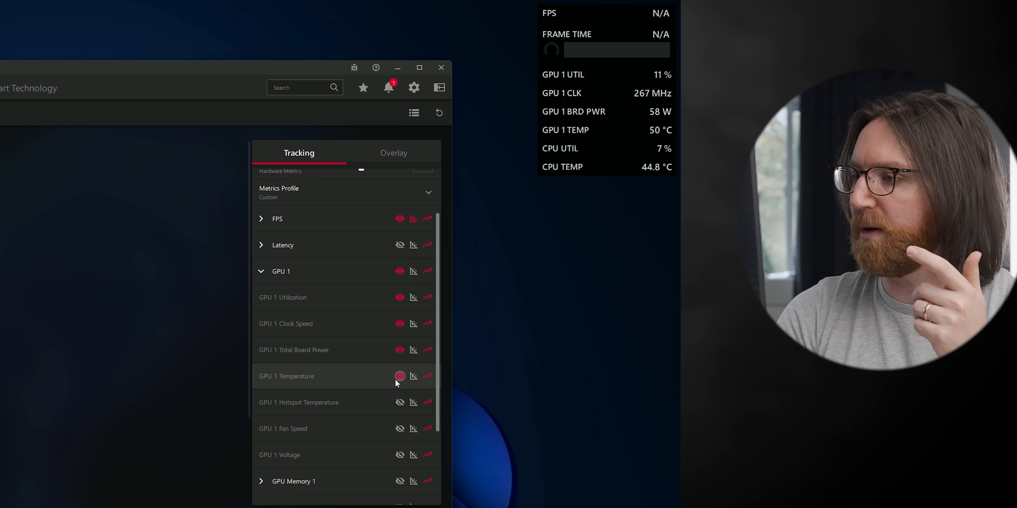
click(400, 429)
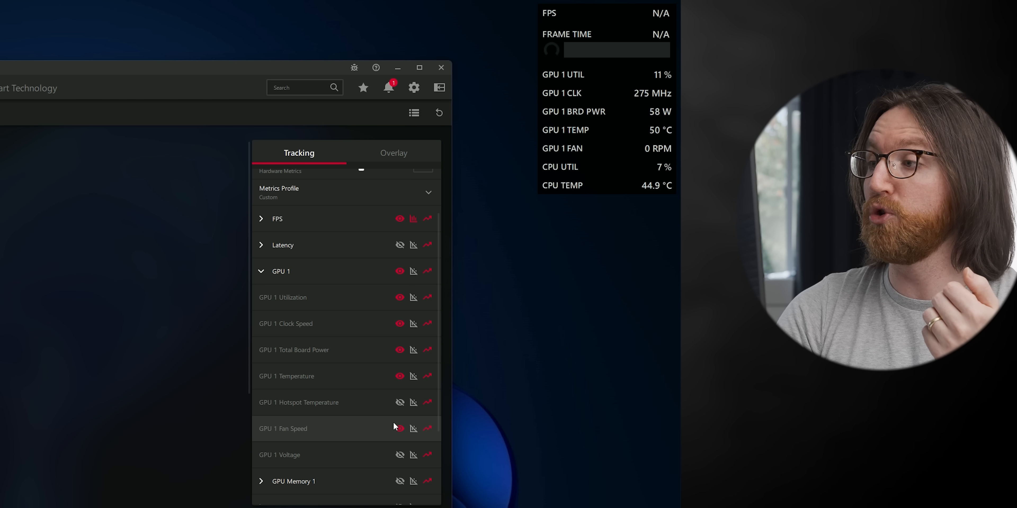
click(270, 274)
click(399, 363)
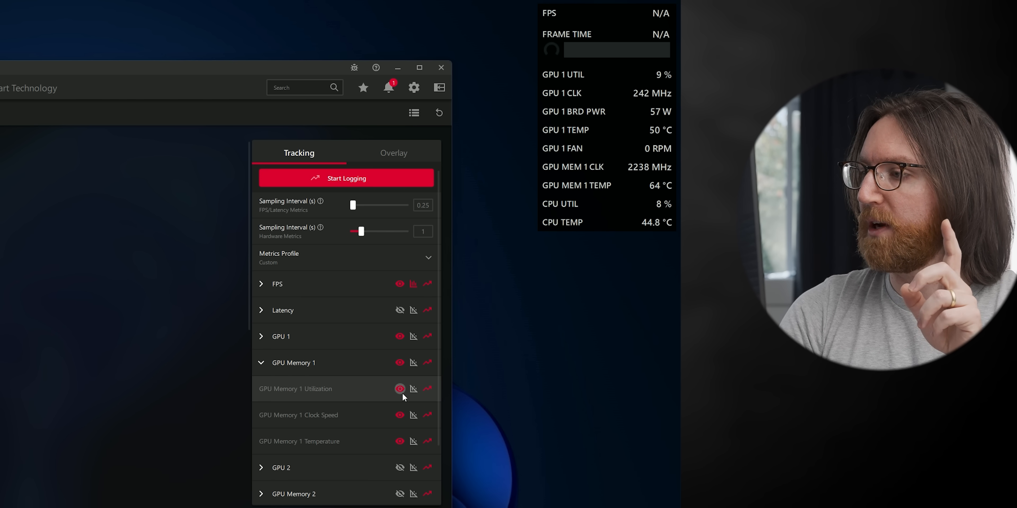
click(400, 415)
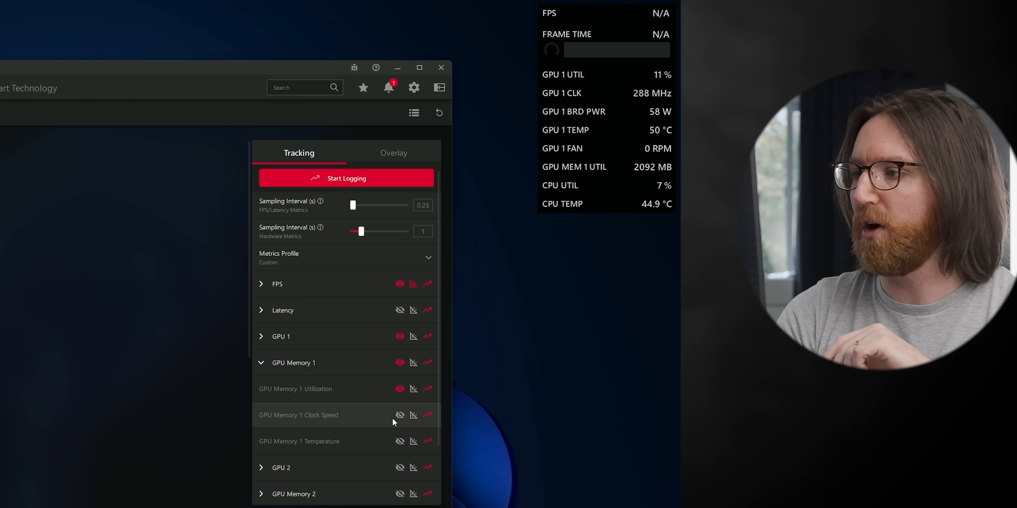
click(260, 363)
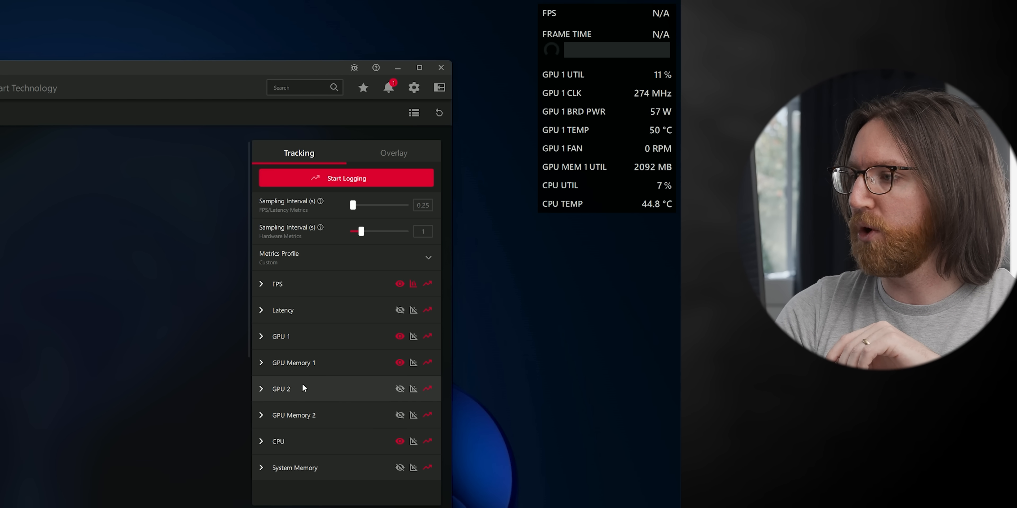
Show CPU Frequency and CPU Power in the overlay and expand System Memory metrics.
click(267, 445)
scroll(309, 416, down, 4)
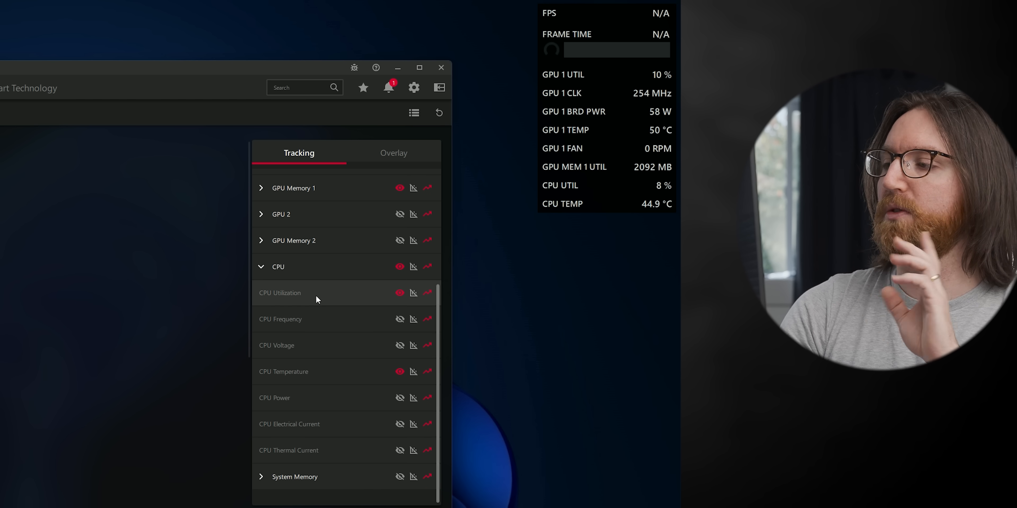
click(400, 320)
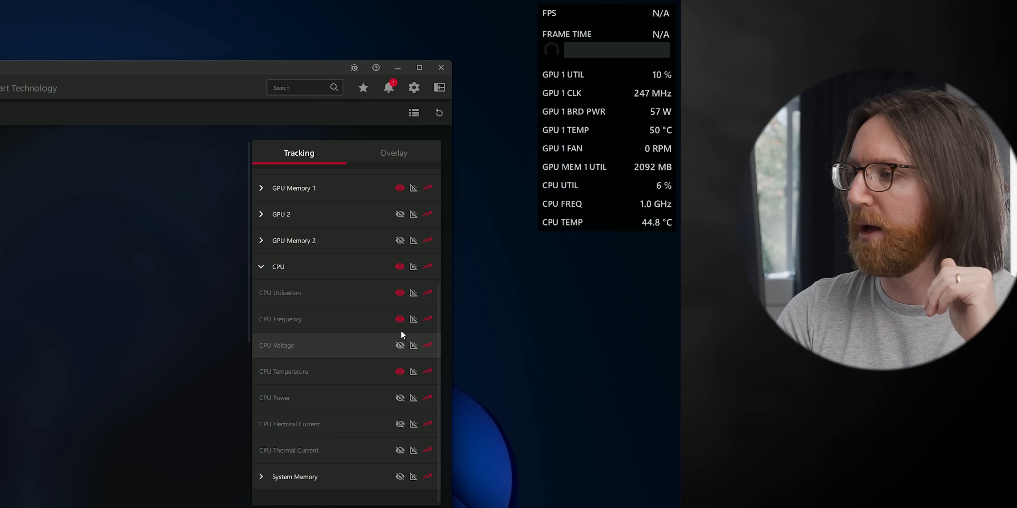
click(399, 399)
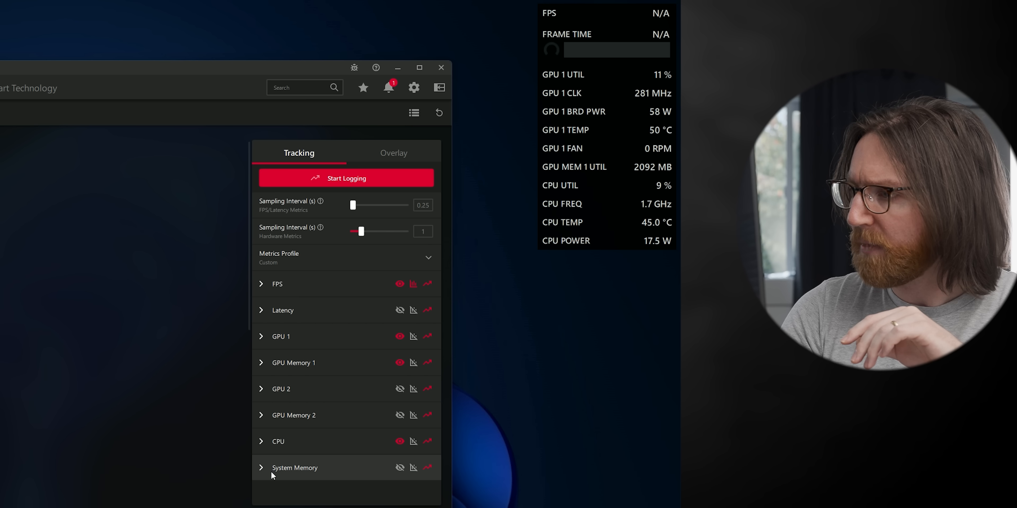
click(264, 469)
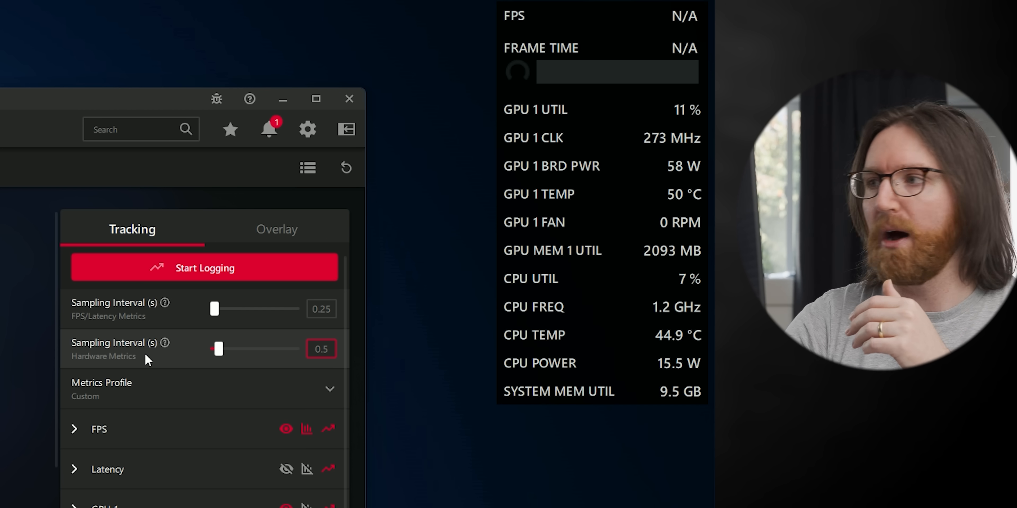
Adjust the hardware sampling interval and set overlay size to 180% with 150% graphs and gauges.
drag(218, 352, 220, 354)
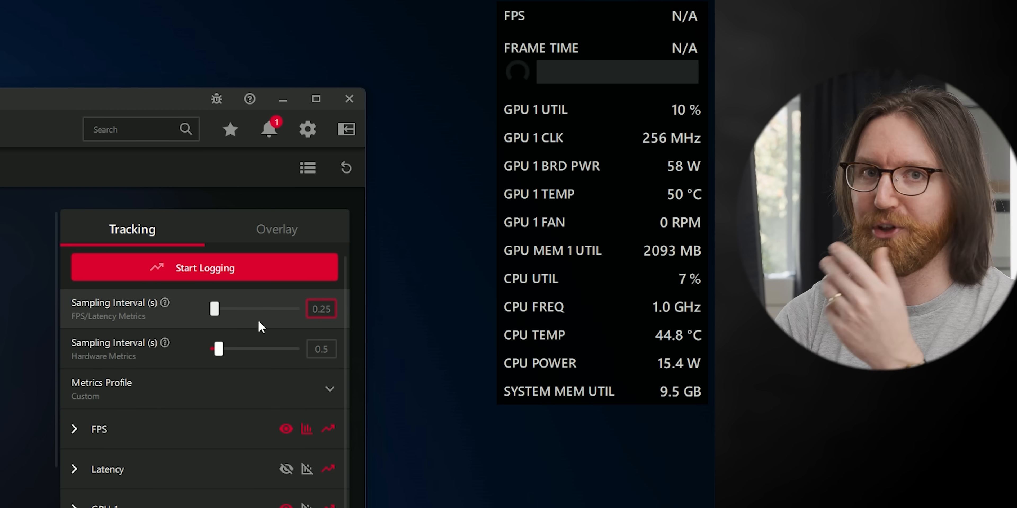
click(269, 237)
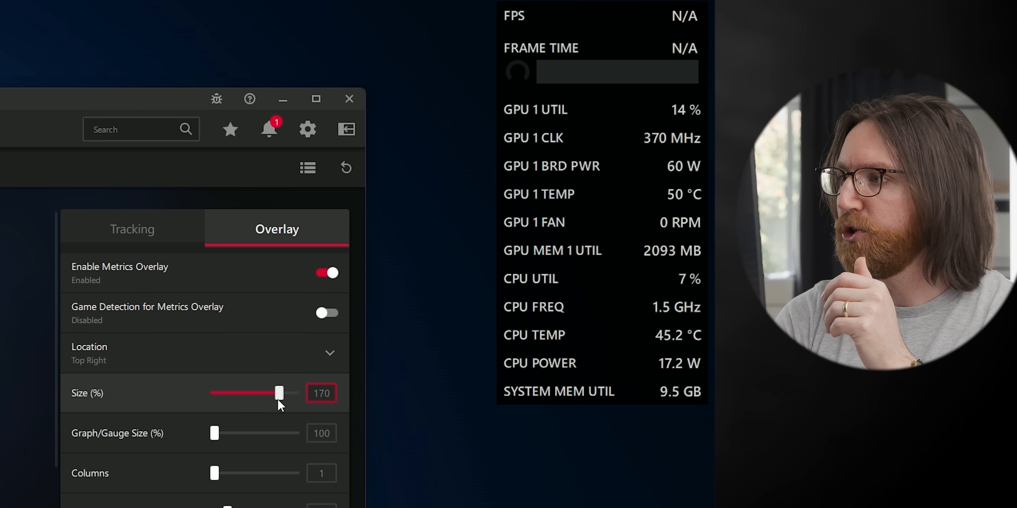
mouse_move(278, 394)
mouse_down()
mouse_move(226, 403)
mouse_move(284, 393)
mouse_up()
drag(215, 433, 234, 433)
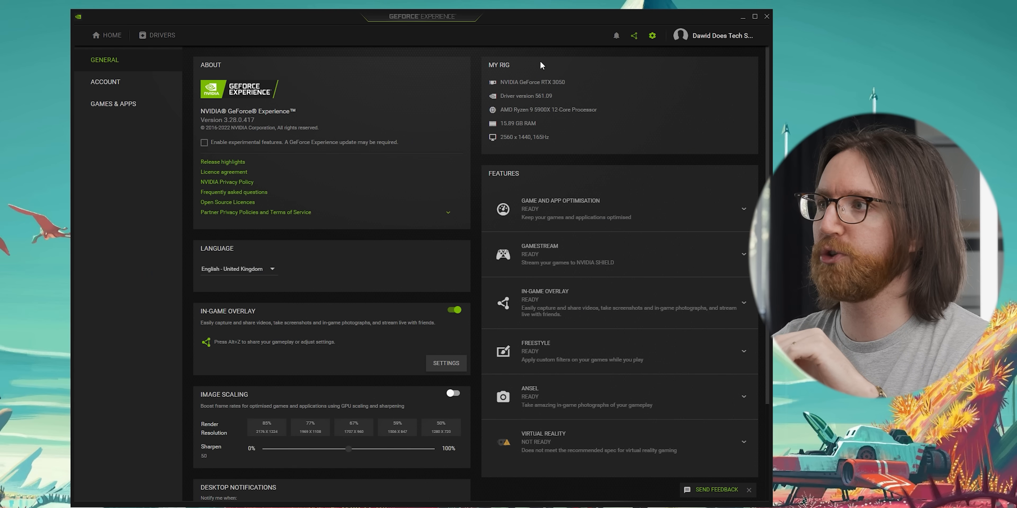
From the overlay's Performance panel, cycle through the Advanced, Basic, FPS-only and latency-only HUD layouts, ending on Advanced.
click(634, 36)
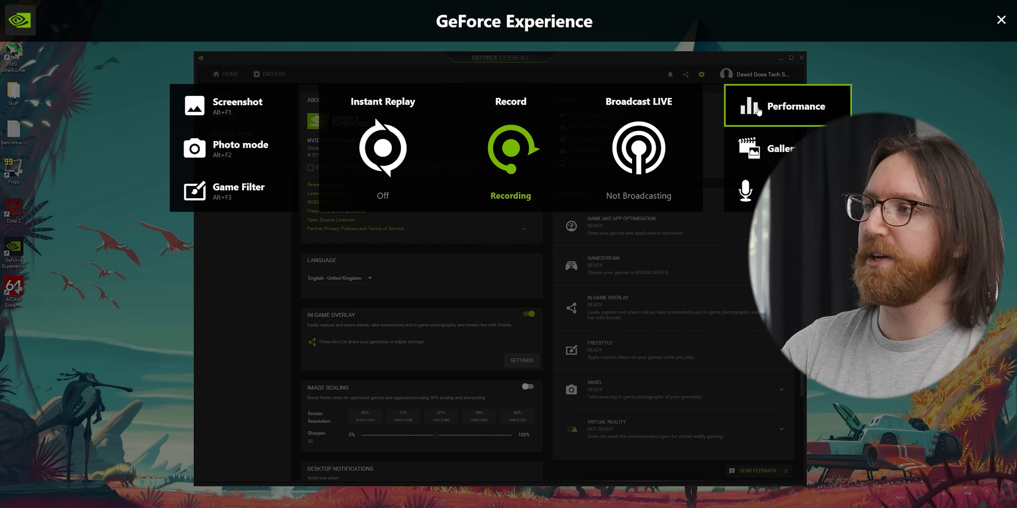
click(759, 112)
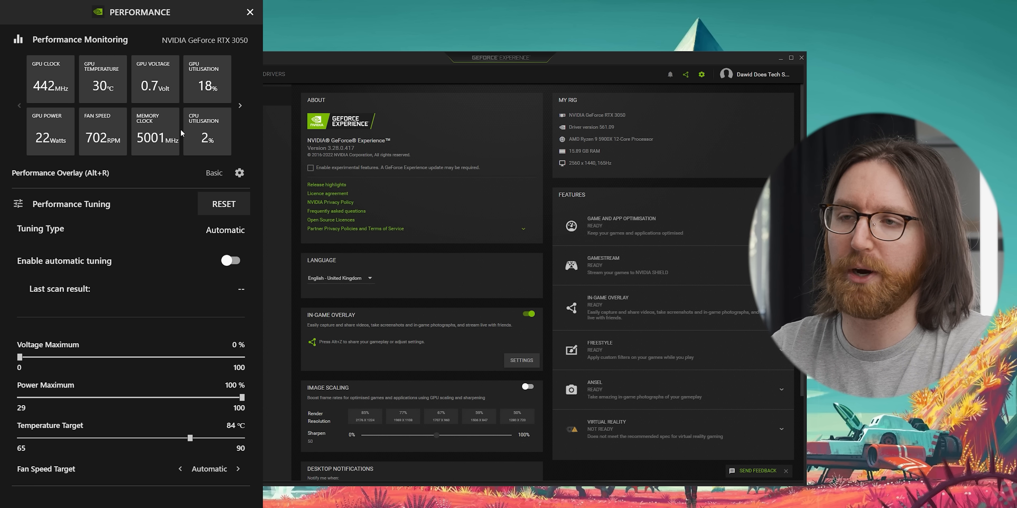
click(239, 174)
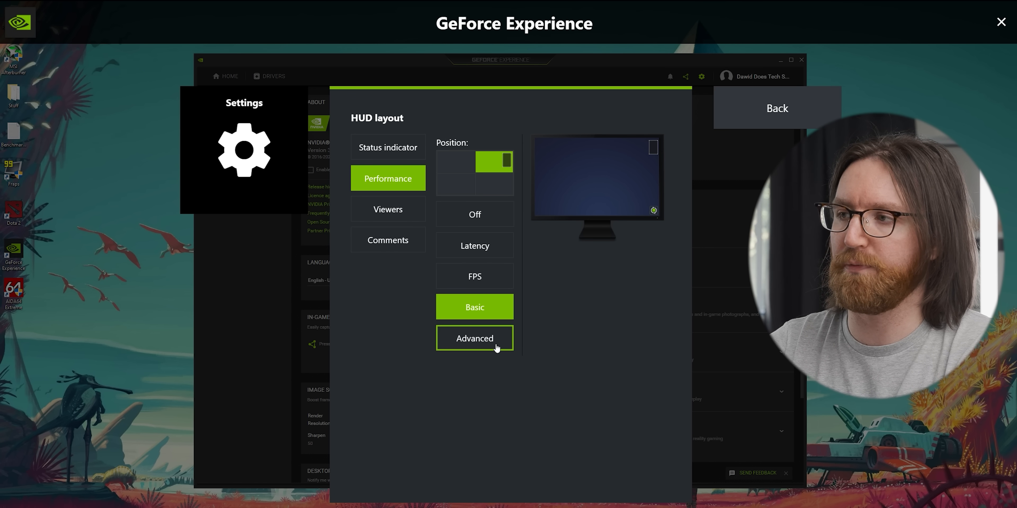
click(484, 339)
click(483, 310)
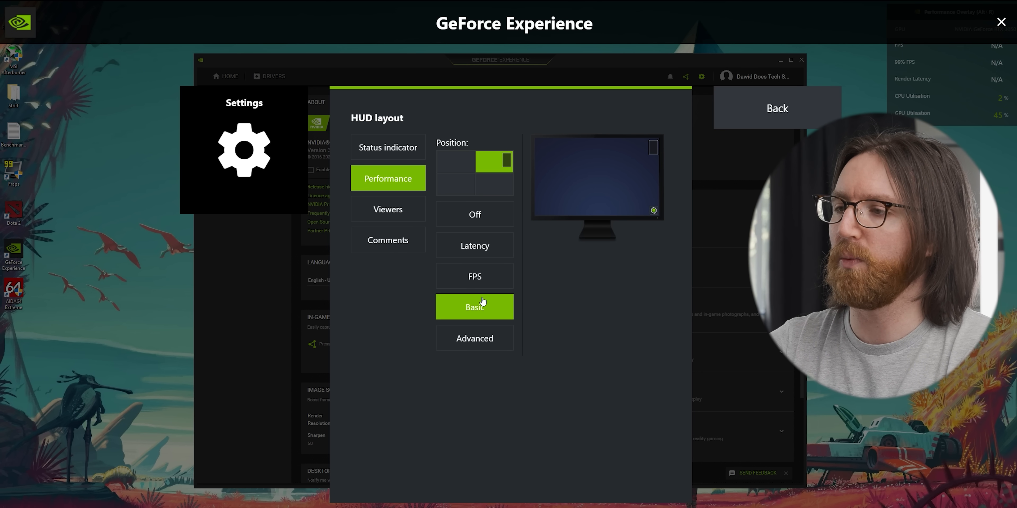
click(480, 281)
click(478, 246)
click(479, 308)
click(485, 340)
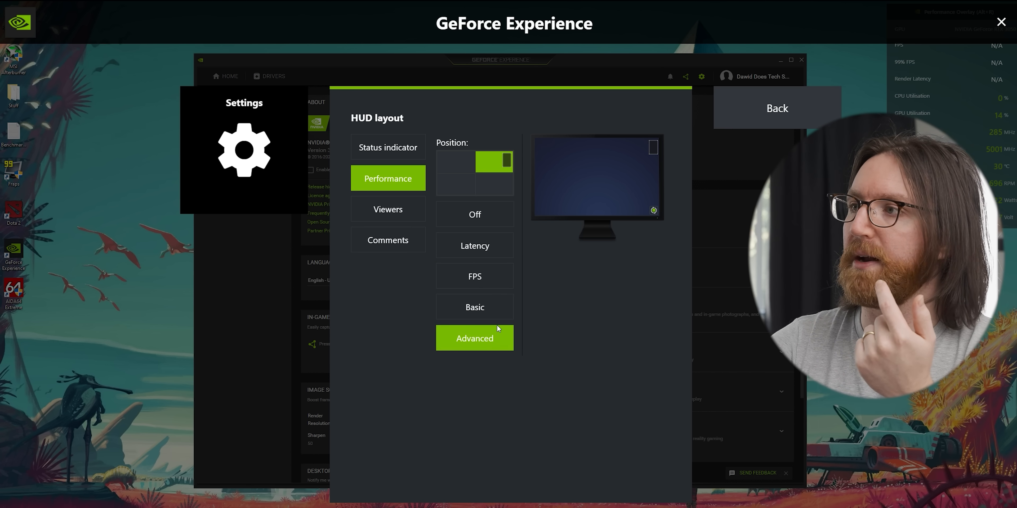
click(777, 108)
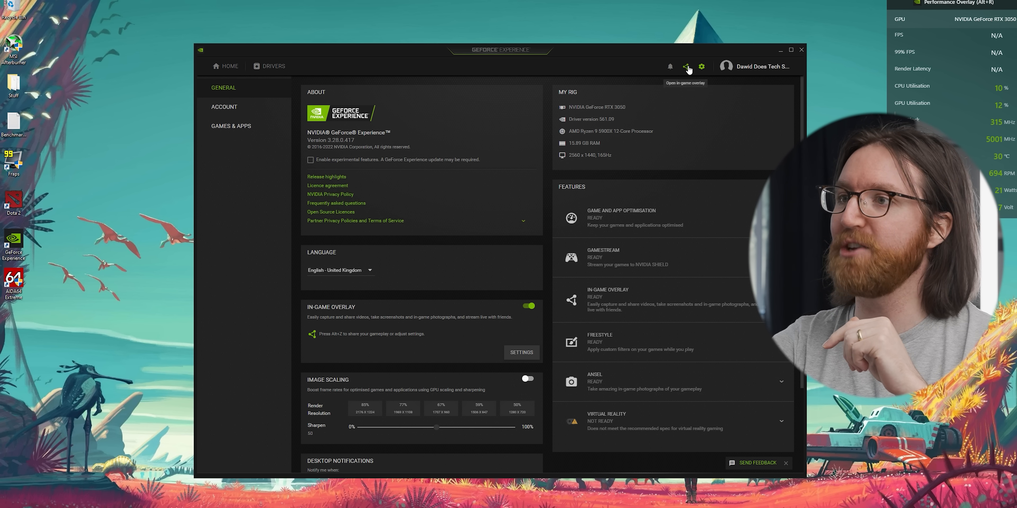
Reopen the overlay with Alt+Z and set the Performance HUD layout to Basic.
key(alt+z)
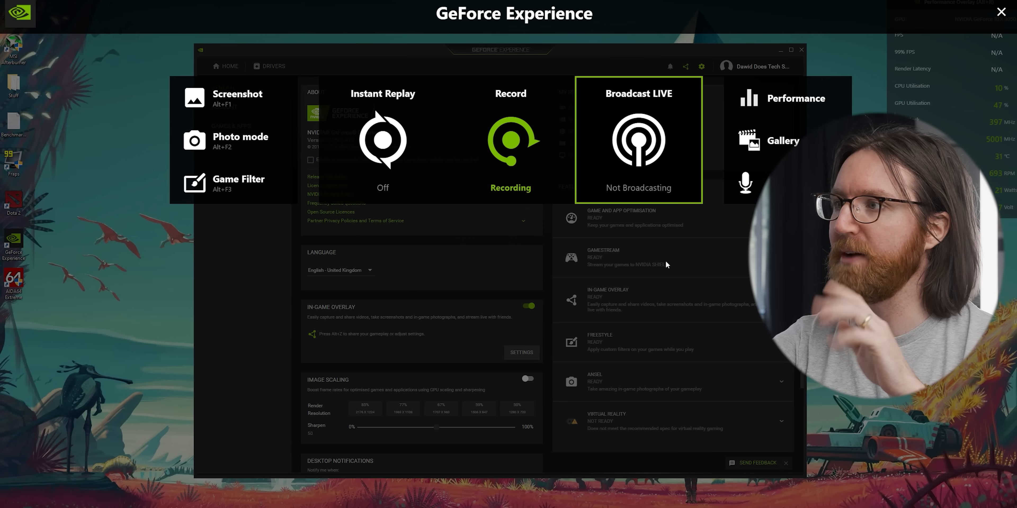
click(750, 104)
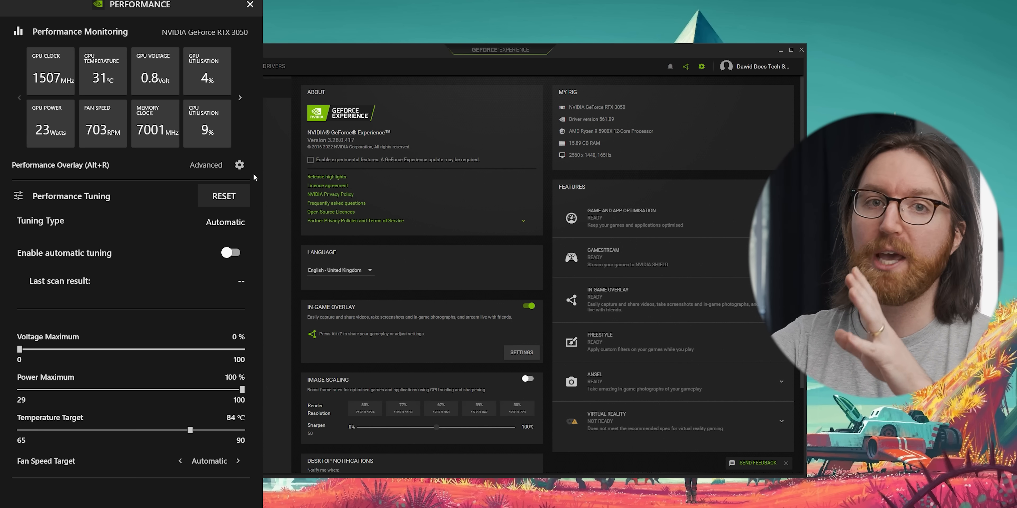
click(239, 164)
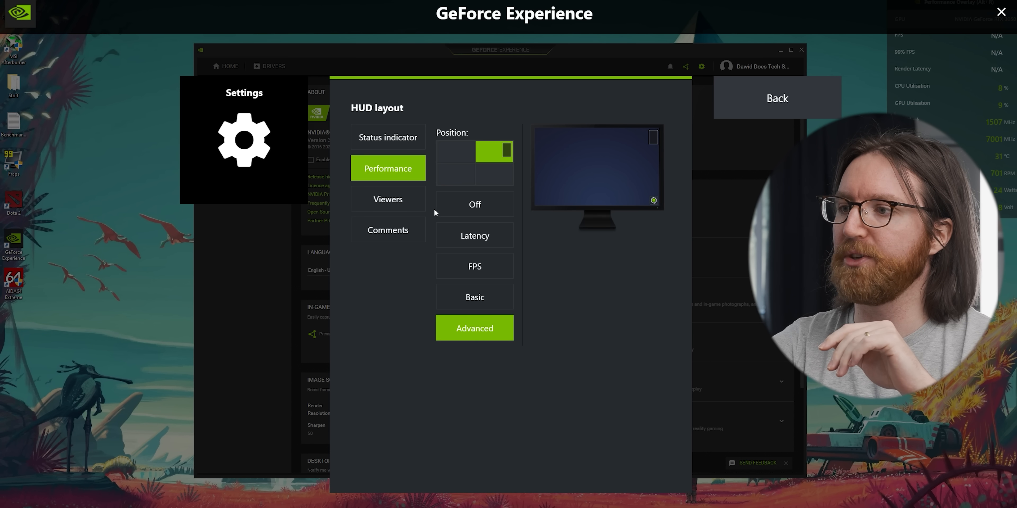
click(489, 297)
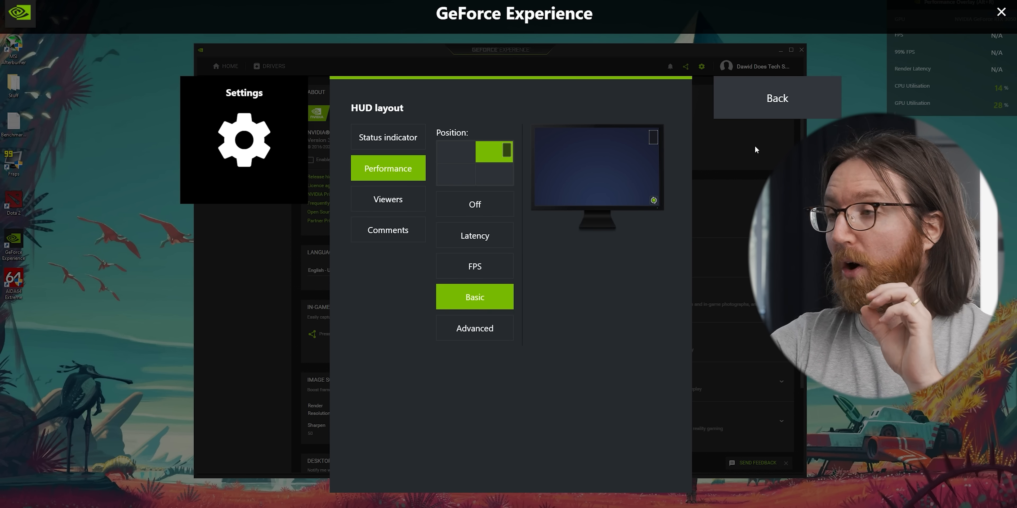
click(770, 103)
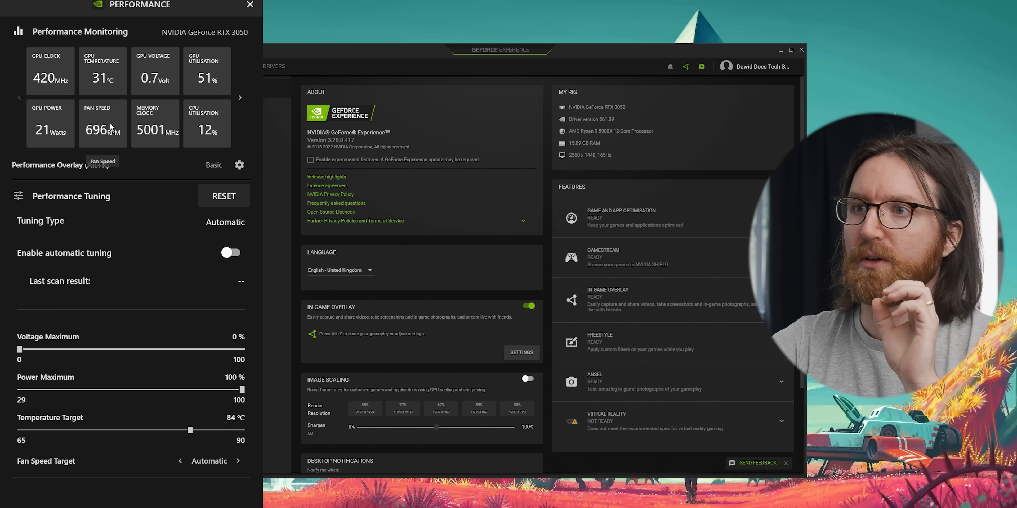